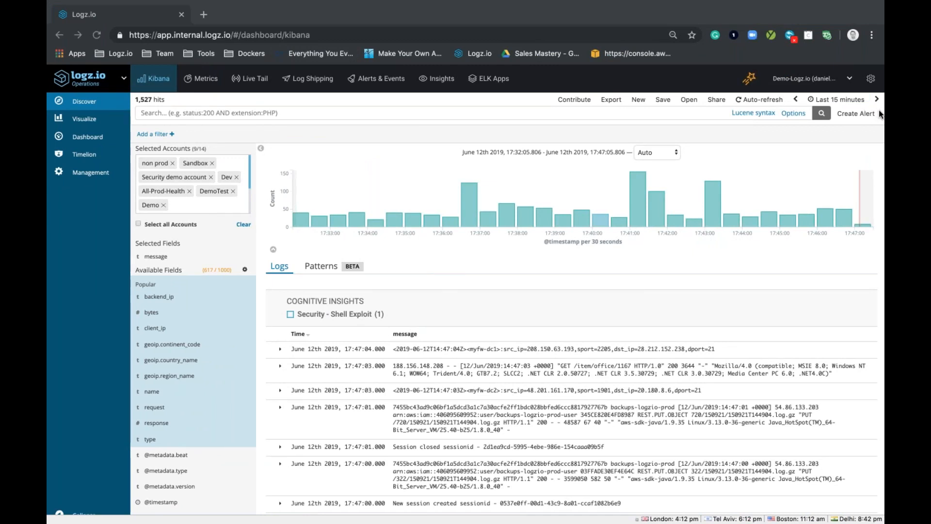
Step: Open the account management settings
left_click(872, 82)
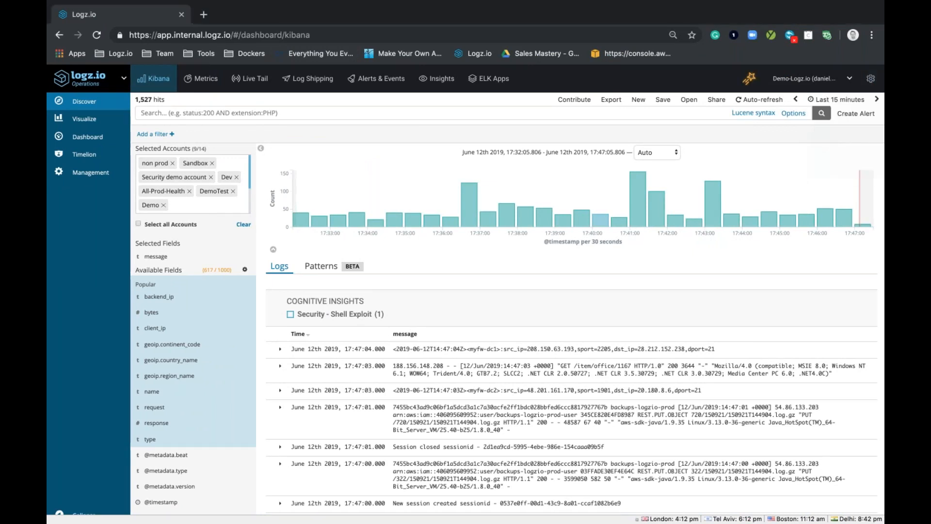
left_click(871, 80)
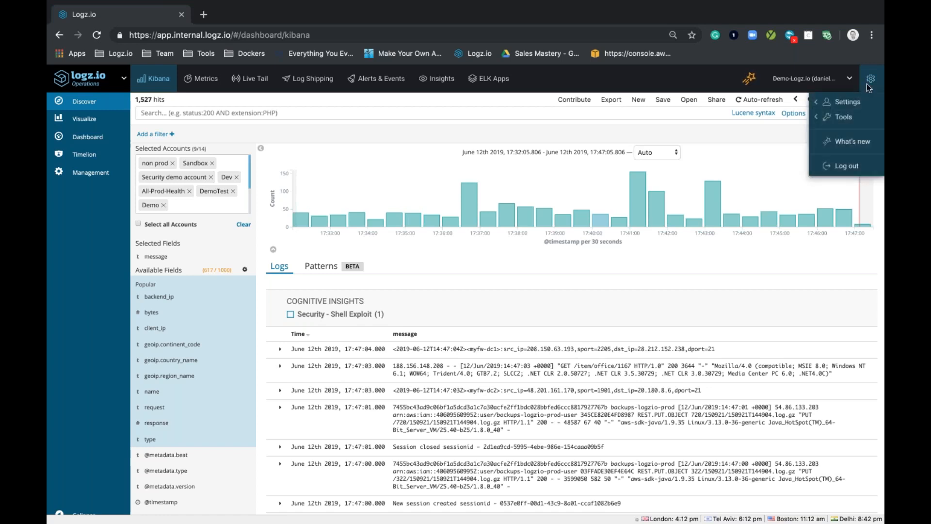
mouse_move(852, 103)
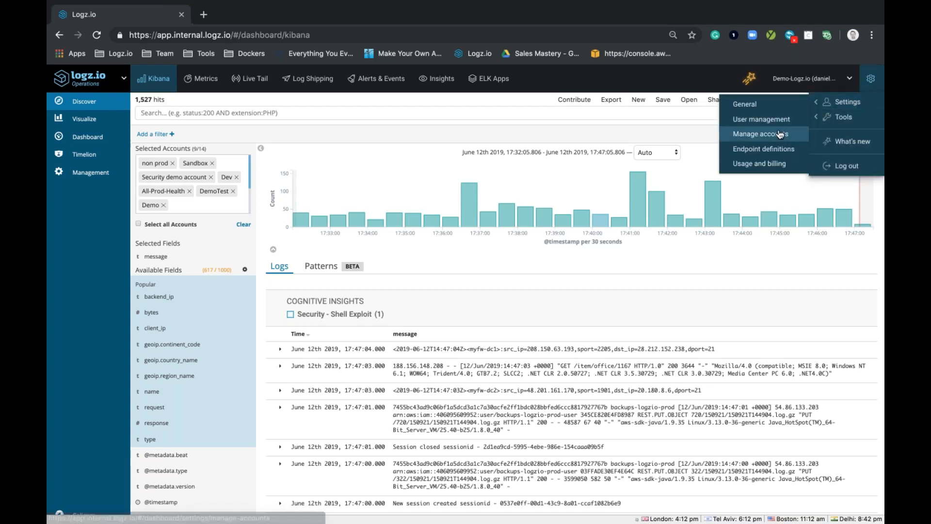
left_click(760, 134)
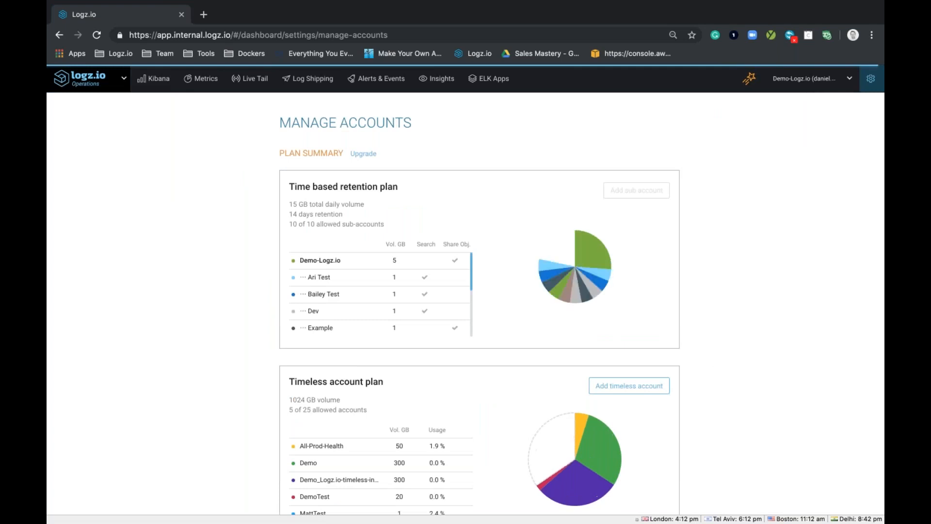
Step: Show the Demo-Logz.io main account's advanced options and the interval choices for saving account utilization metrics
left_click(339, 267)
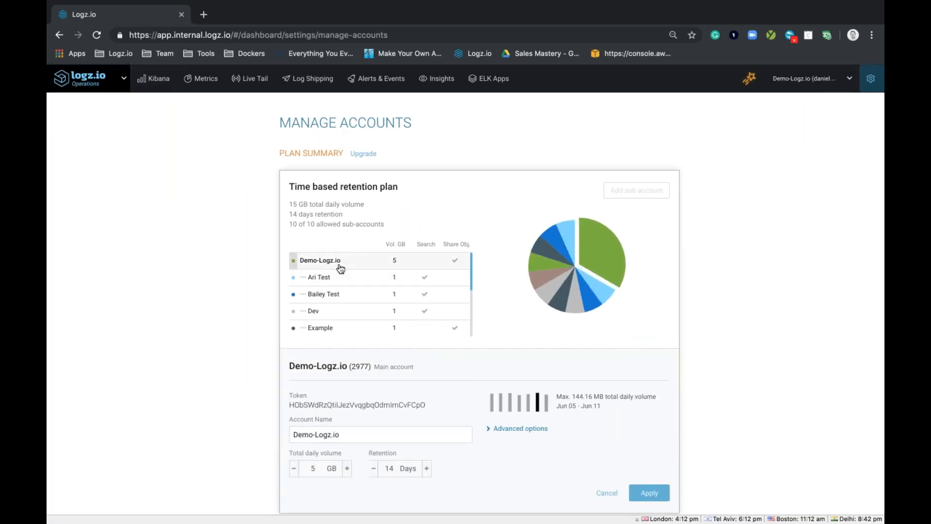
scroll(517, 369, "down", 1)
left_click(504, 394)
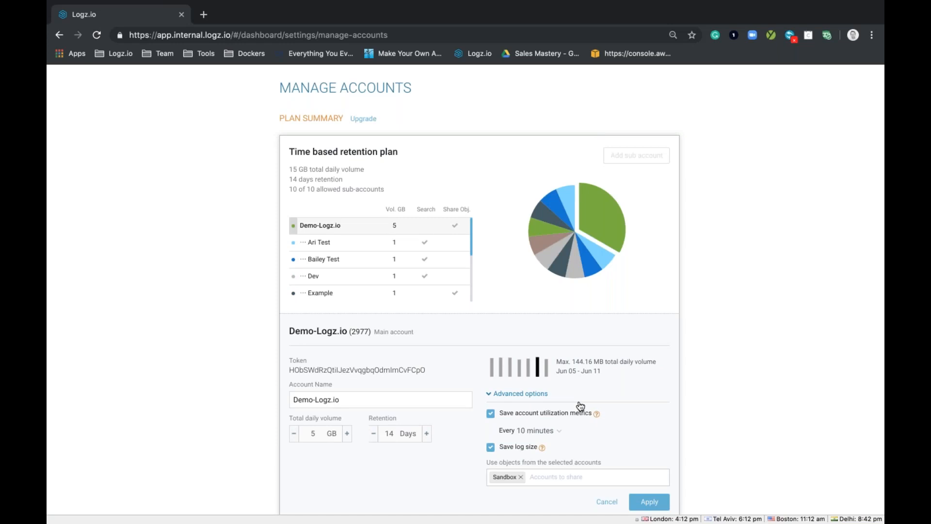
left_click(553, 432)
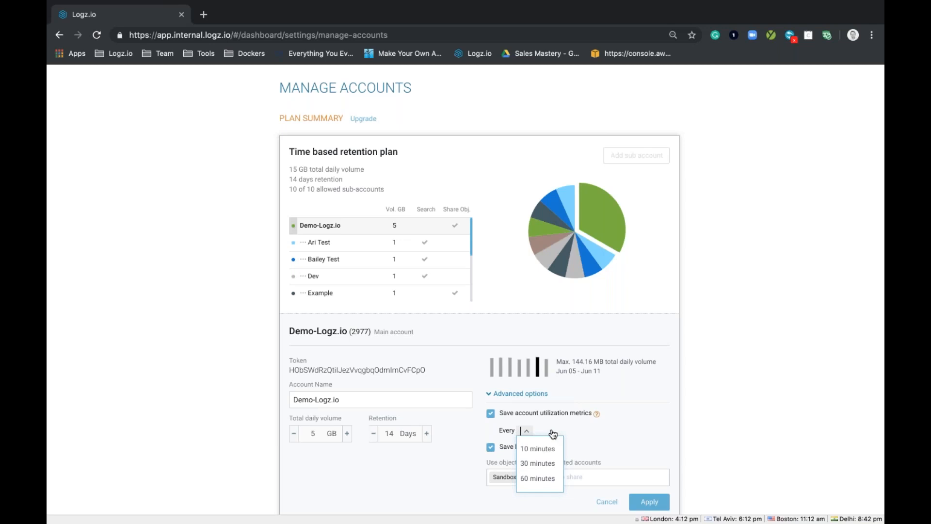
Step: Open the settings of the sub-account listed directly above Dev, review its advanced options and apply them
left_click(322, 260)
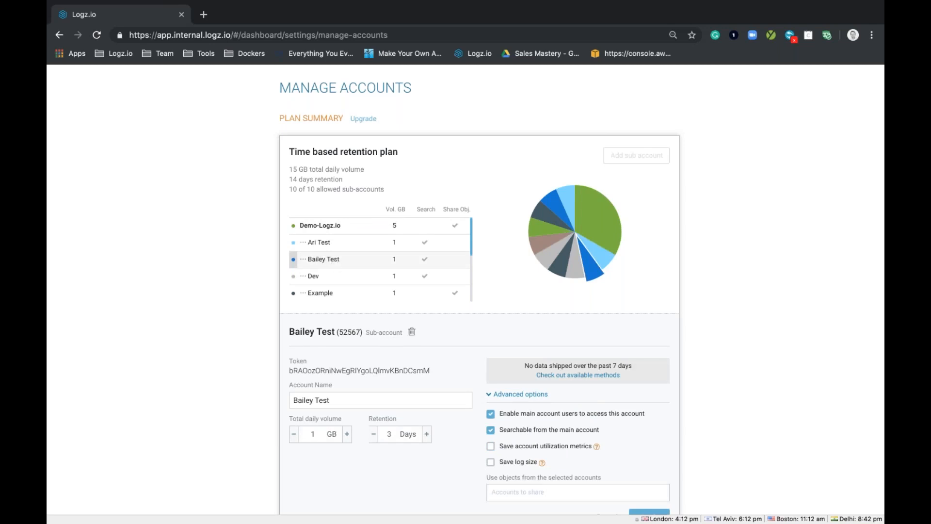
scroll(543, 485, "down", 2)
left_click(649, 478)
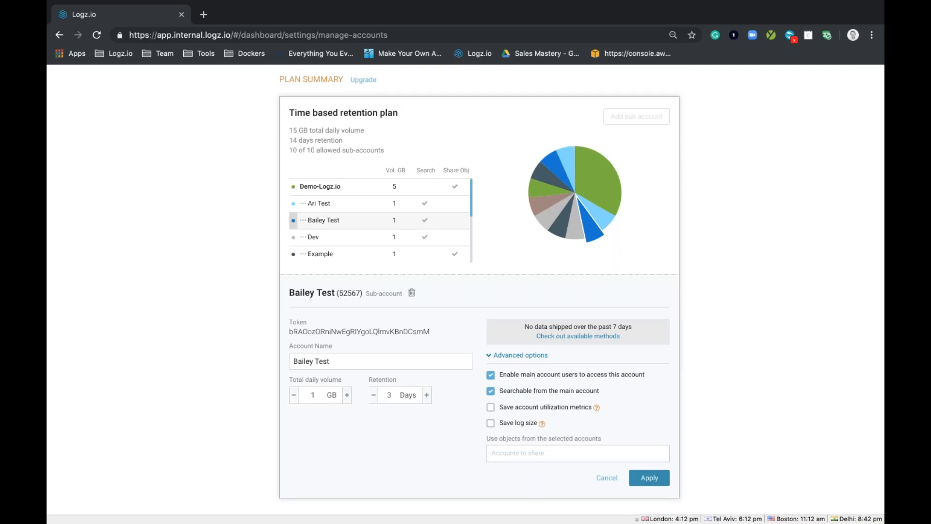
Step: Return to Kibana and open the saved search "Webinar - June 12th - Account Utilization"
scroll(279, 180, "up", 2)
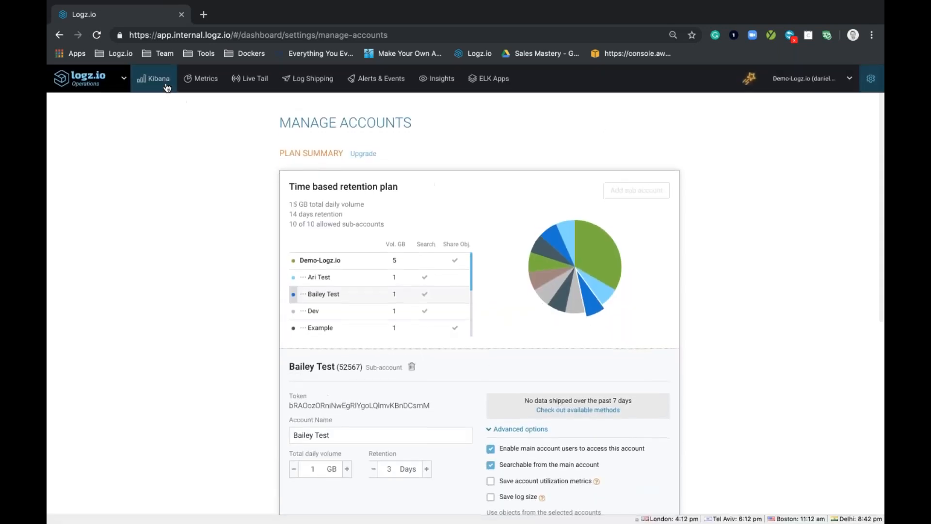
left_click(166, 84)
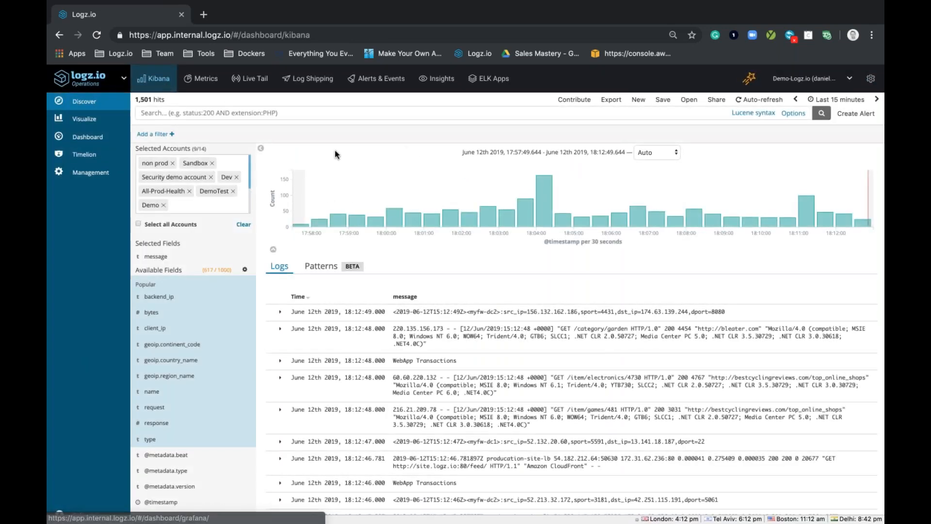
left_click(687, 99)
type("w")
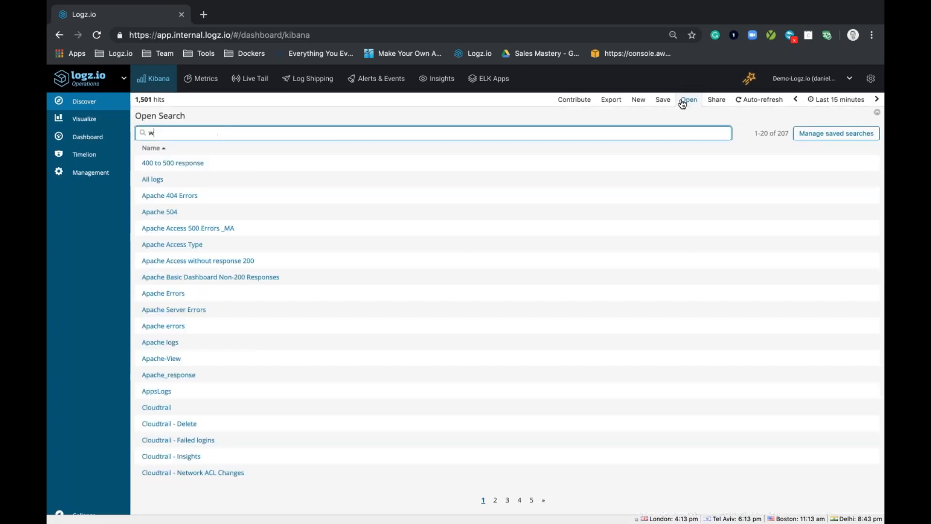
type("eb")
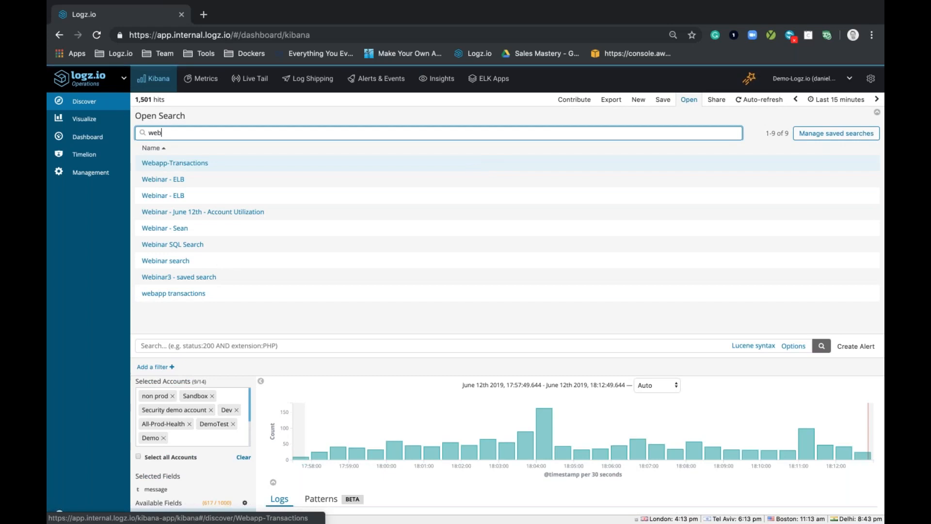
left_click(261, 215)
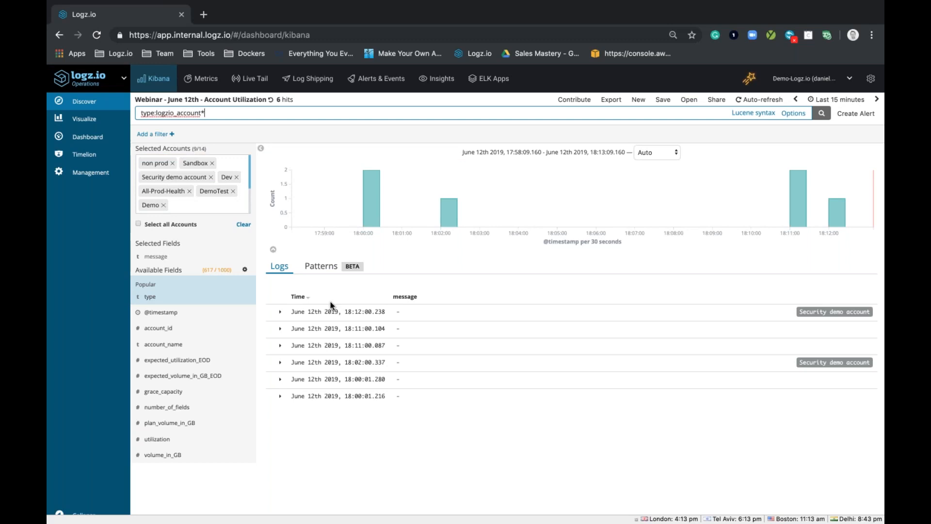
Step: Expand the newest log entry to examine its utilization fields, and set the search's time range to Last 7 days
left_click(280, 312)
scroll(416, 279, "down", 2)
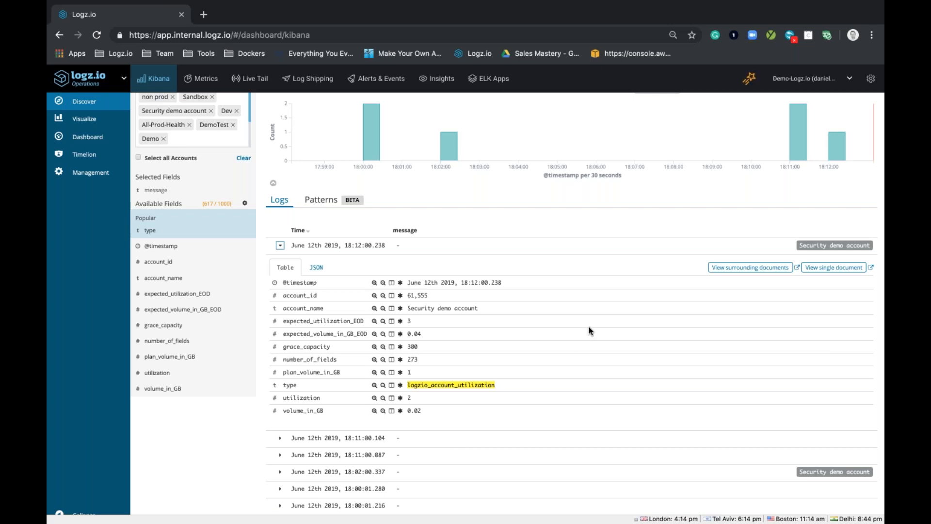
scroll(755, 181, "up", 1)
scroll(754, 180, "up", 2)
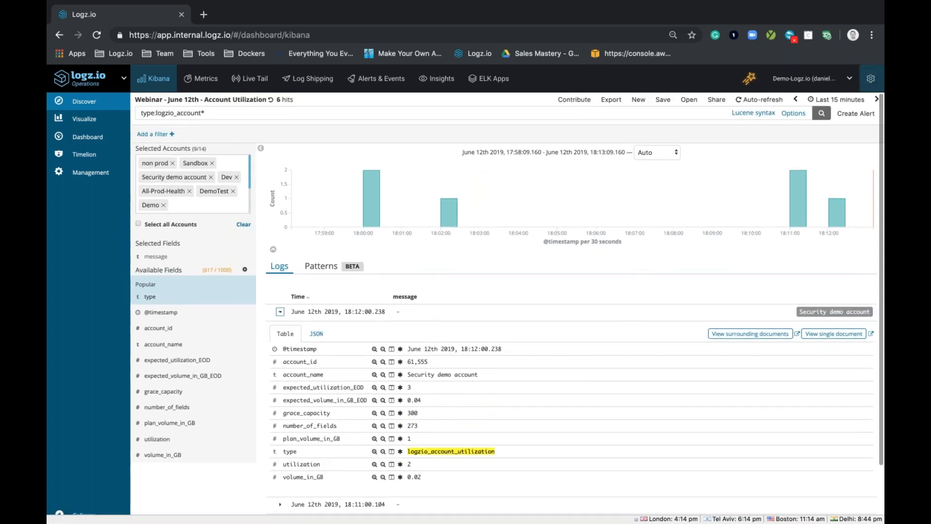
left_click(836, 99)
left_click(763, 210)
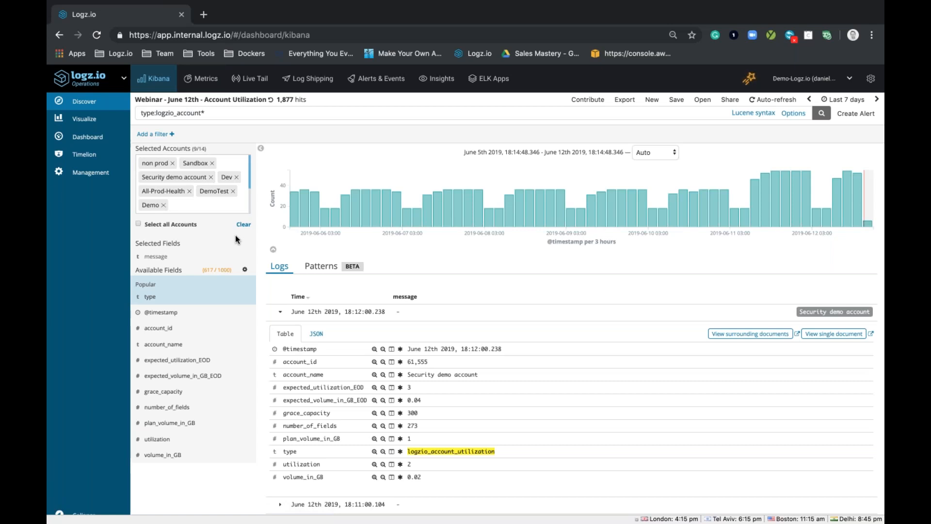
Step: Create a new Line visualization based on the saved search "Webinar - June 12th - Account Utilization"
left_click(87, 129)
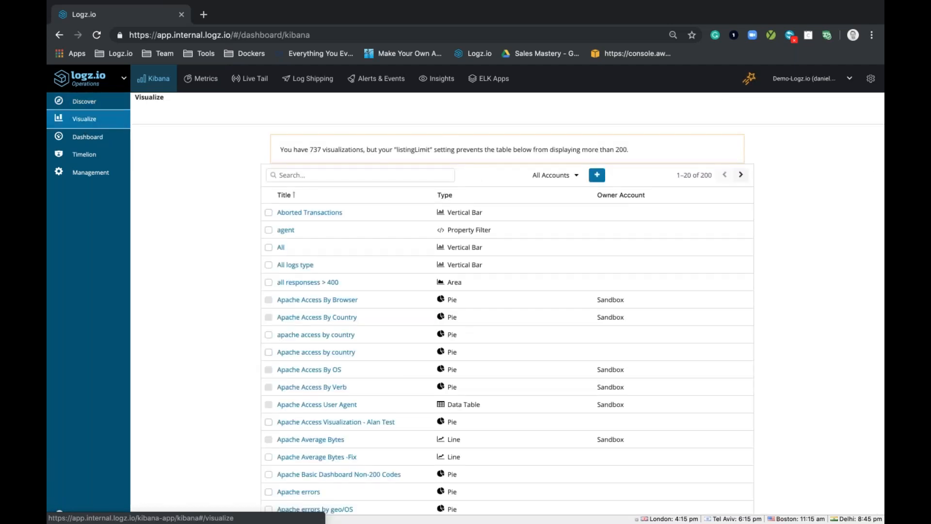
left_click(596, 177)
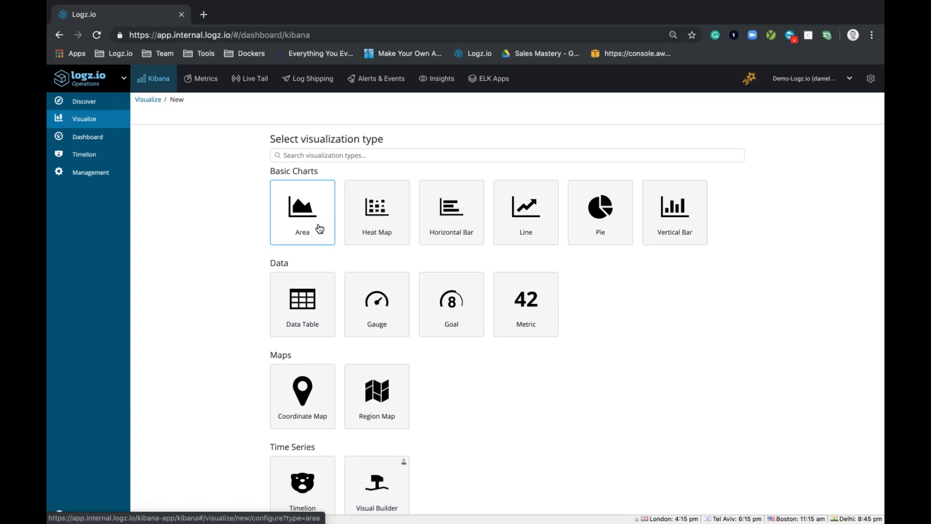
left_click(518, 224)
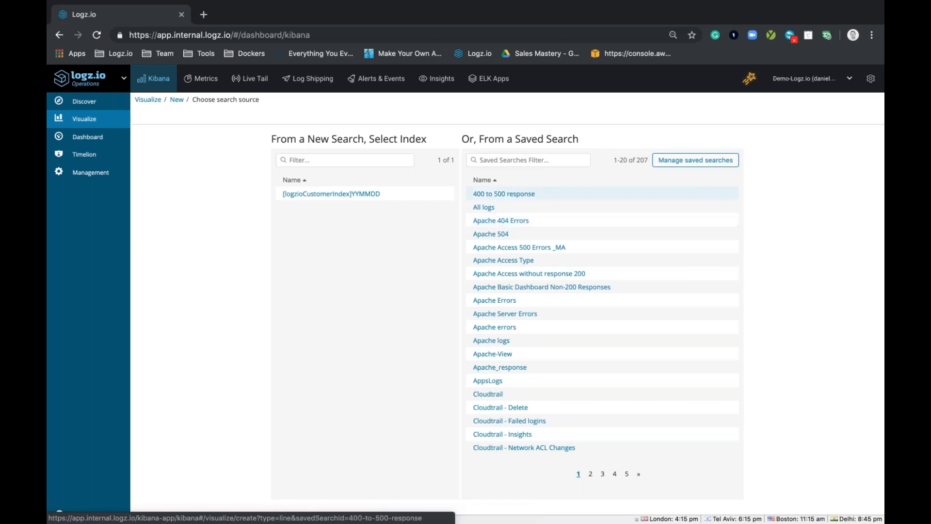
left_click(540, 159)
type("webi")
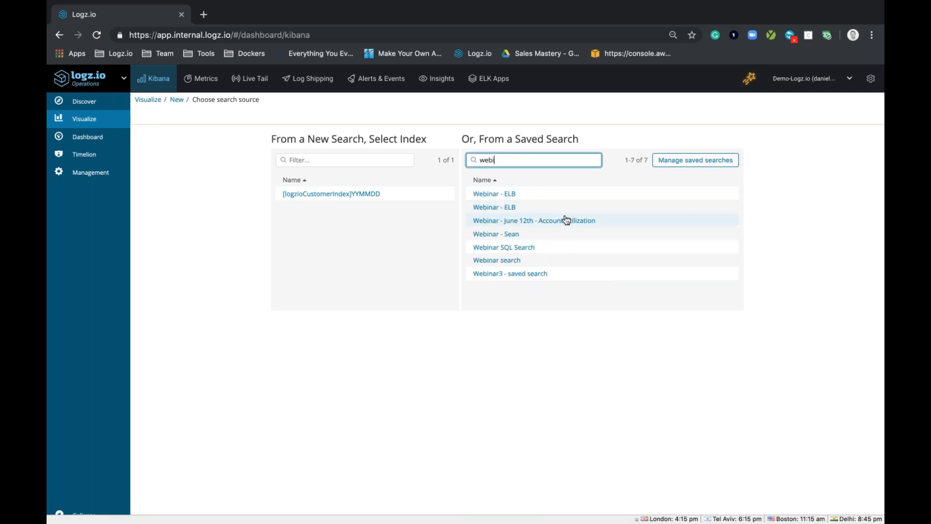
left_click(566, 220)
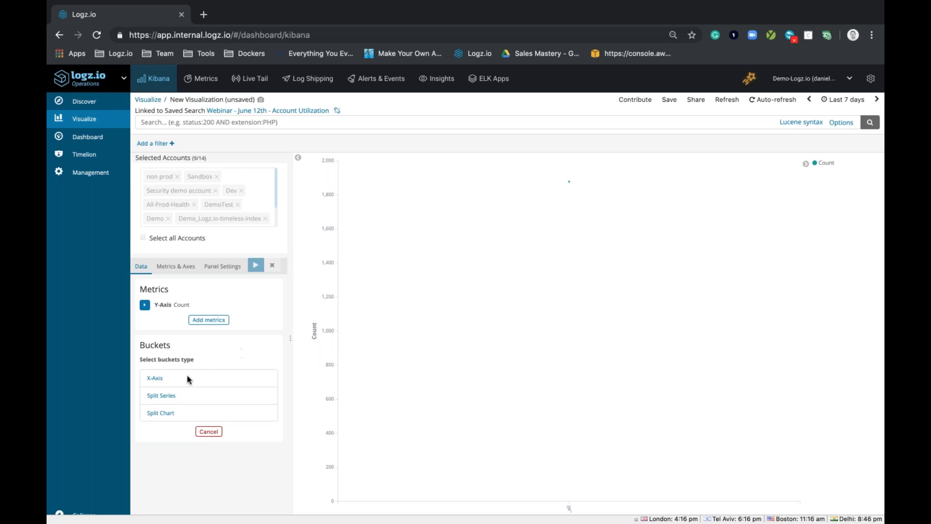
left_click(155, 377)
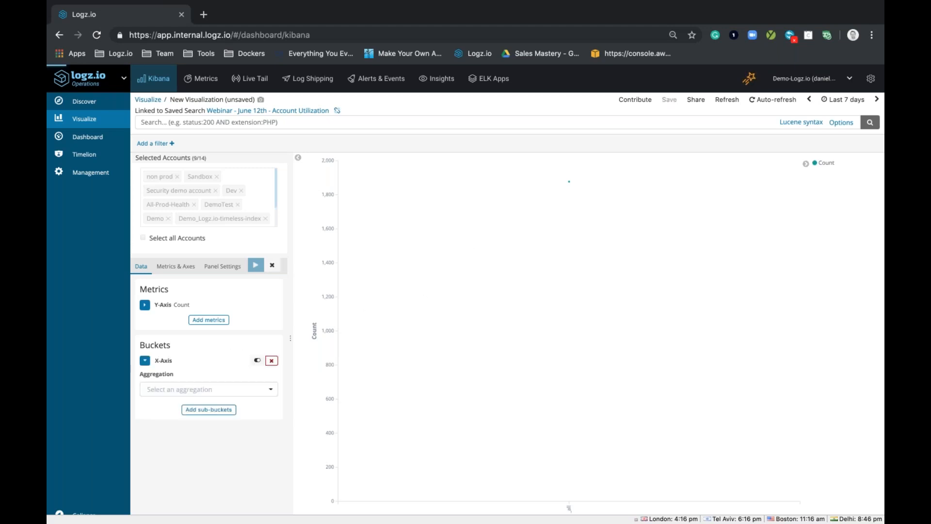
left_click(177, 394)
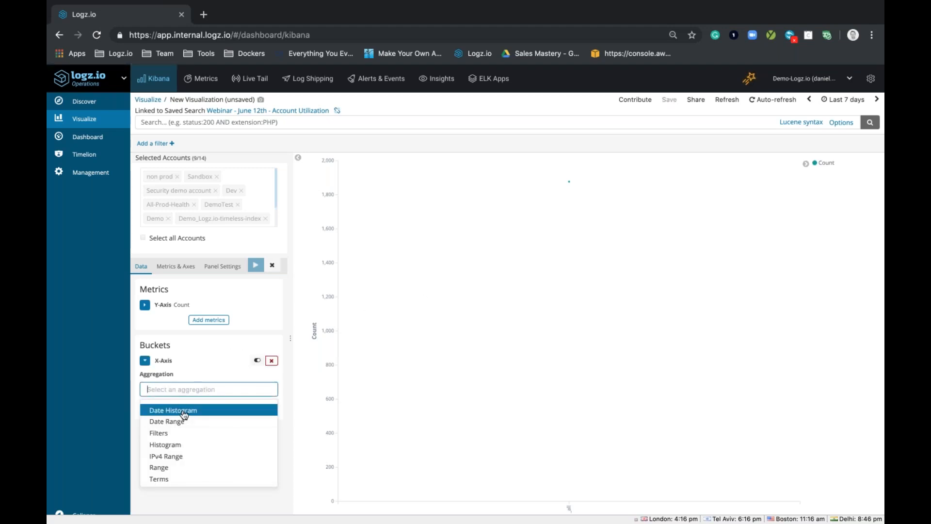
left_click(182, 411)
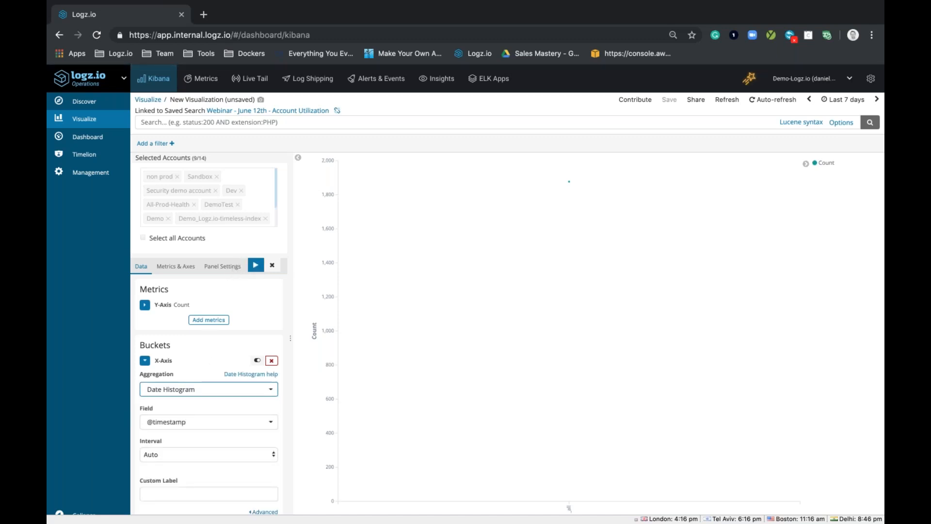
left_click(252, 267)
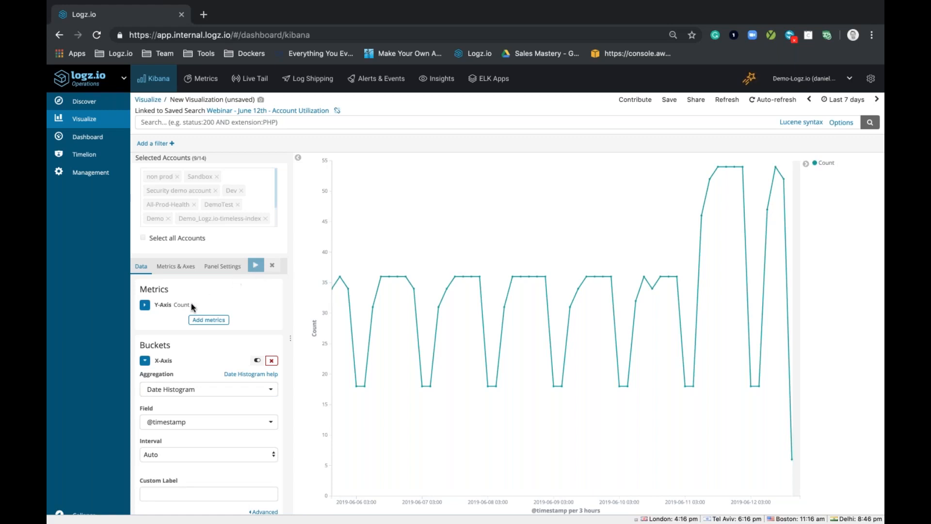
Step: Set the Y-Axis metric to the Max aggregation of the plan_volume_in_GB field
left_click(144, 305)
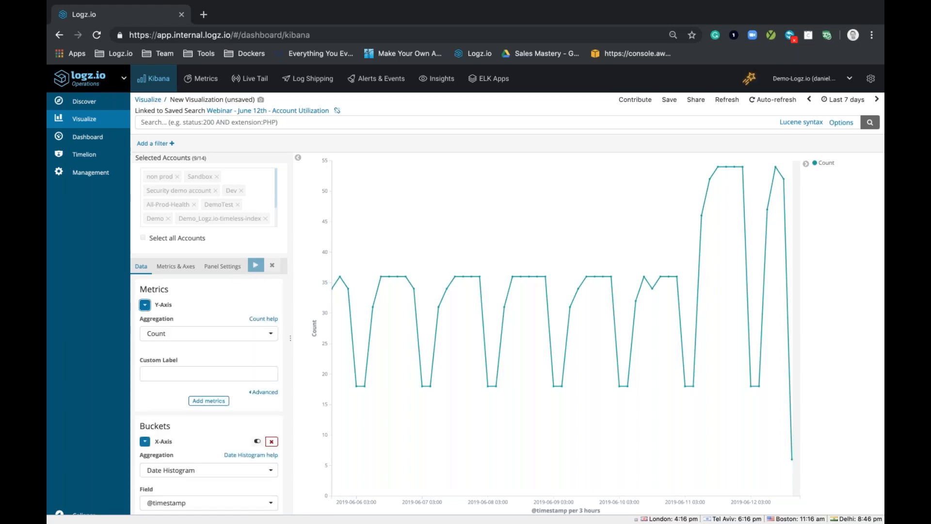
scroll(208, 378, "down", 1)
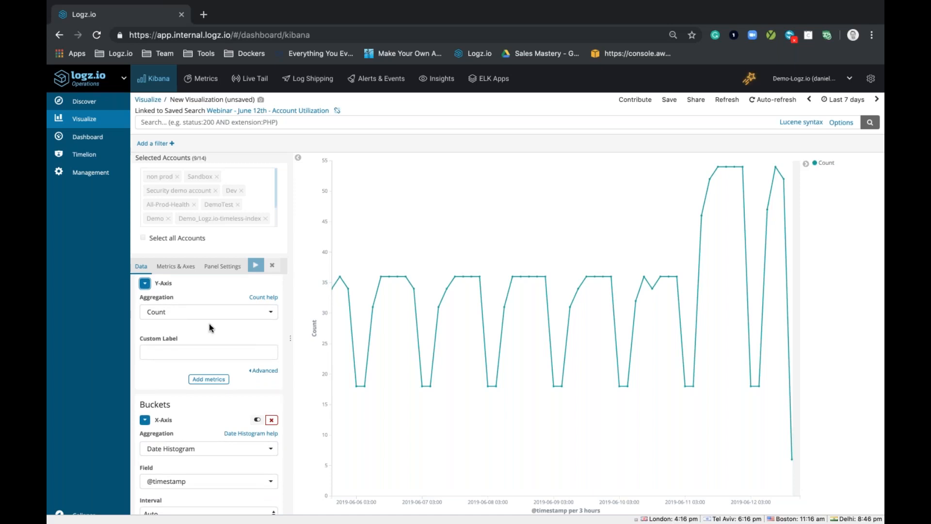
scroll(208, 324, "up", 1)
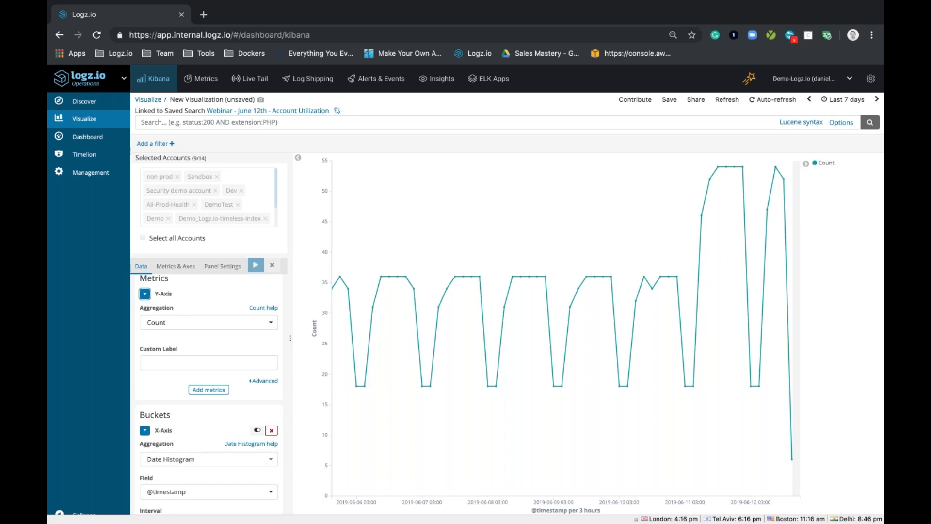
left_click(209, 322)
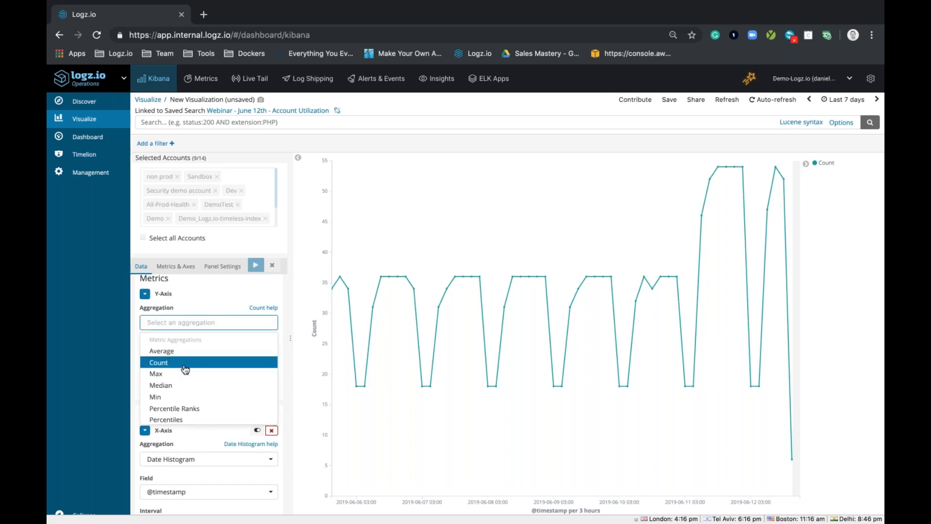
left_click(152, 374)
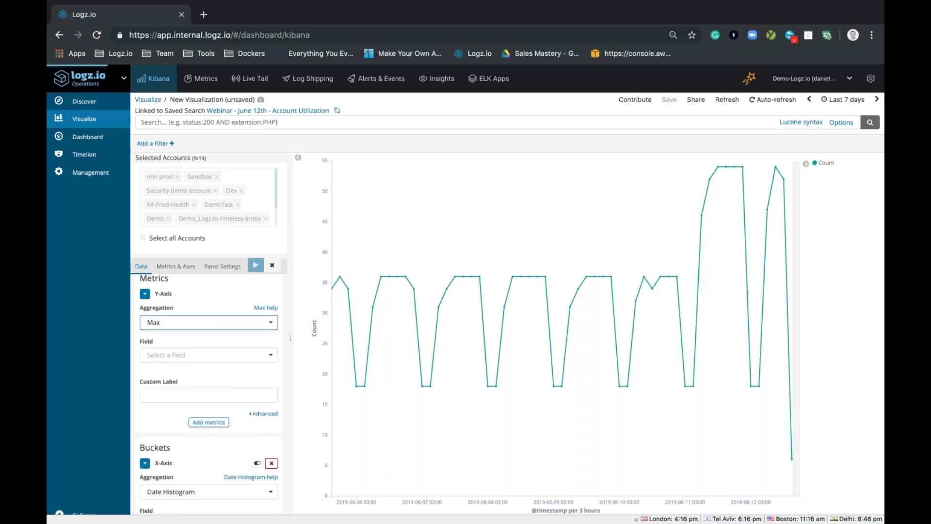
left_click(177, 359)
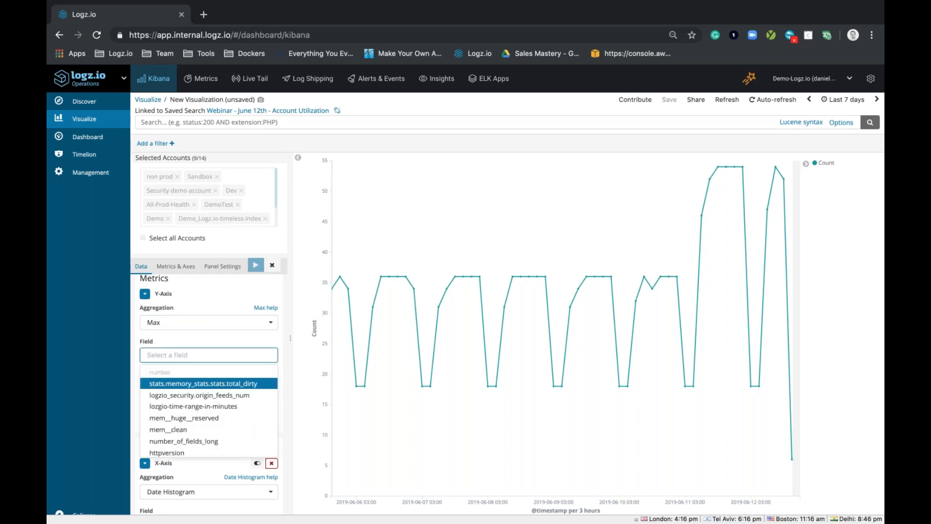
type("plan")
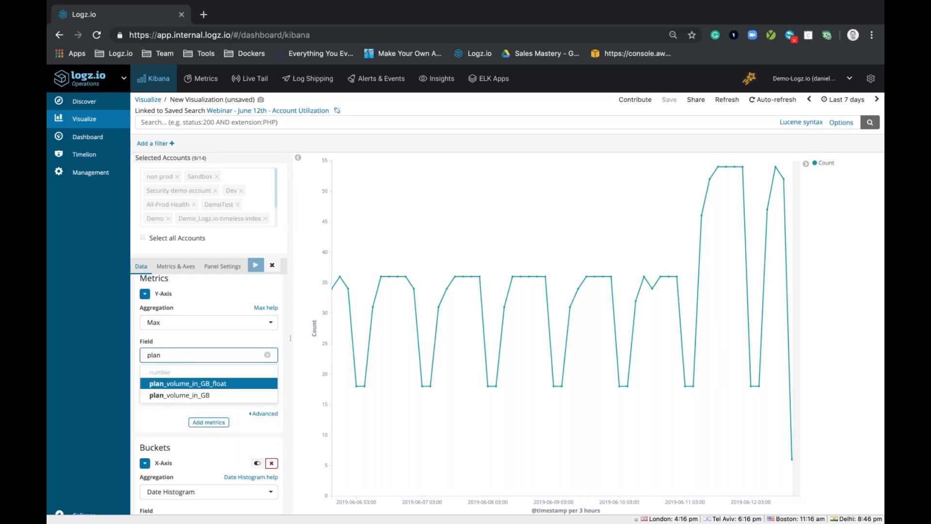
left_click(201, 397)
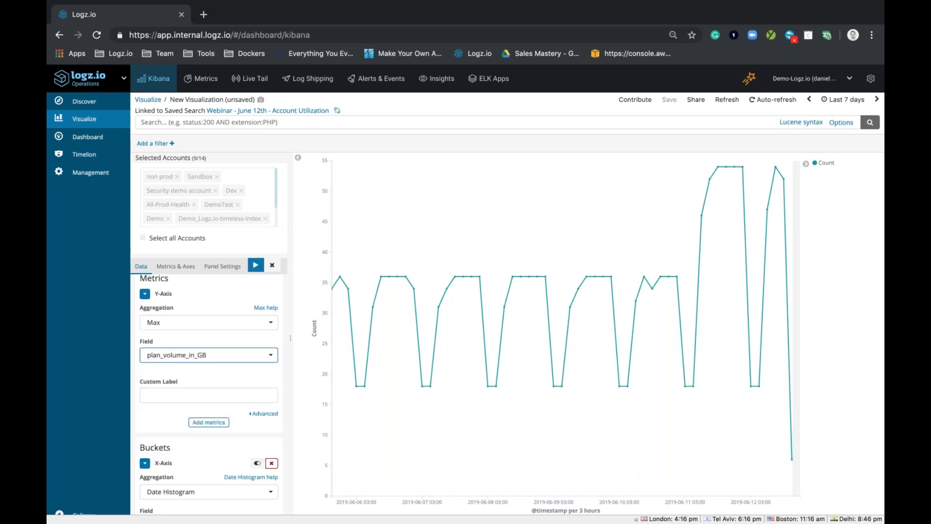
Step: Add a second Y-Axis metric with the Max aggregation of the volume_in_GB field and update the chart
left_click(209, 422)
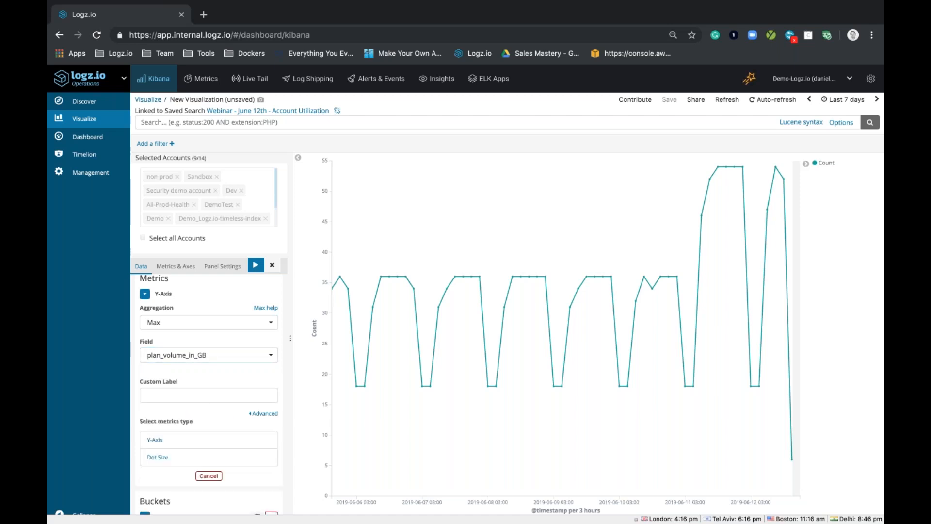
left_click(156, 438)
scroll(162, 426, "down", 2)
left_click(162, 413)
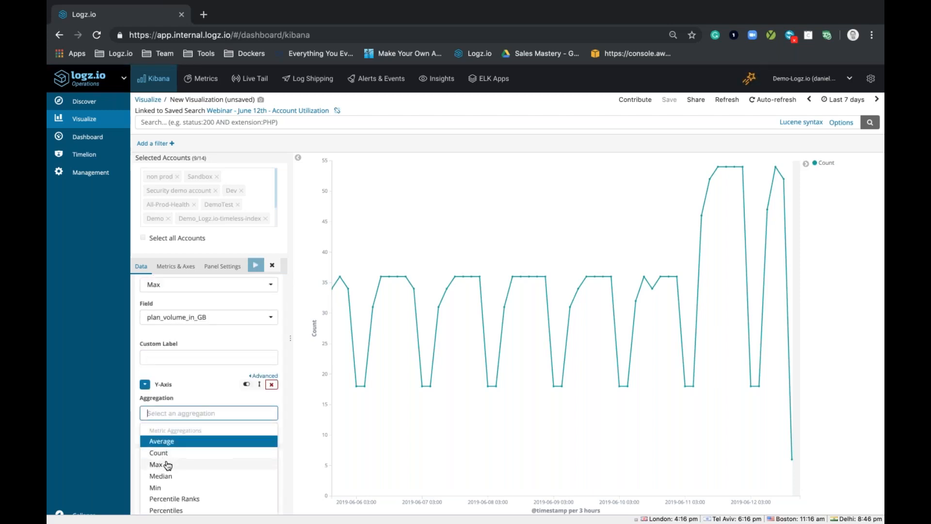
left_click(160, 464)
left_click(183, 449)
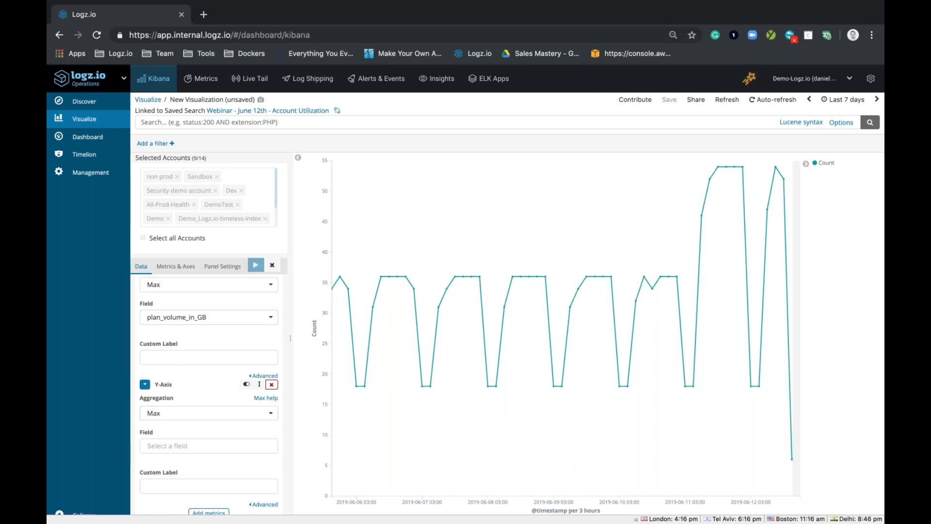
type("vol")
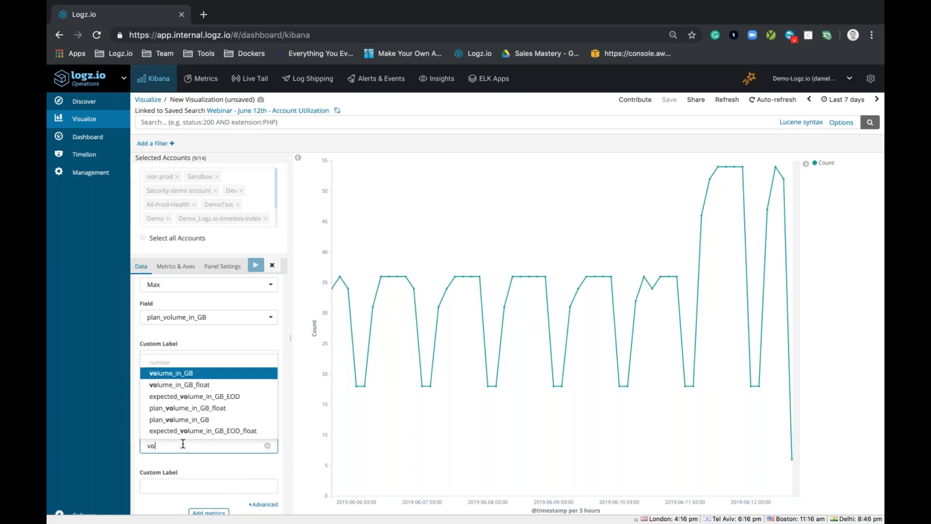
left_click(199, 372)
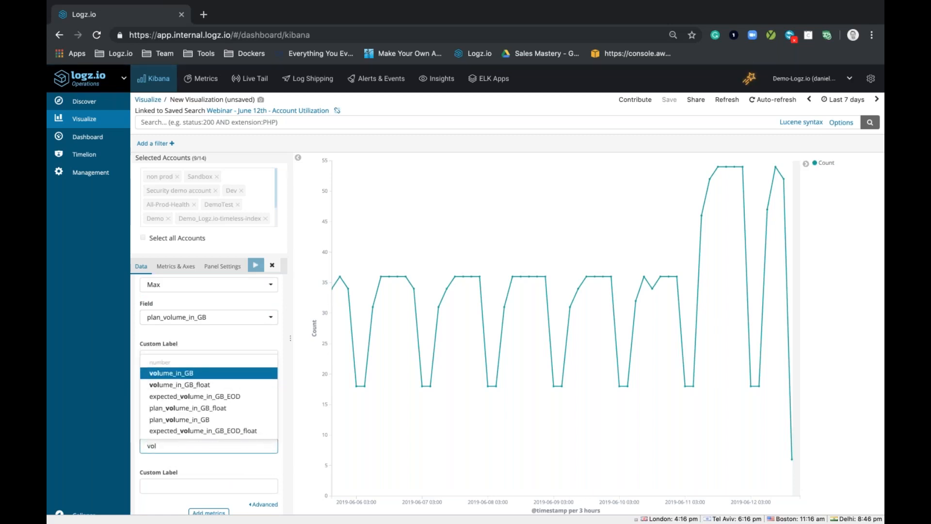
scroll(201, 402, "down", 1)
scroll(200, 400, "down", 2)
left_click(256, 265)
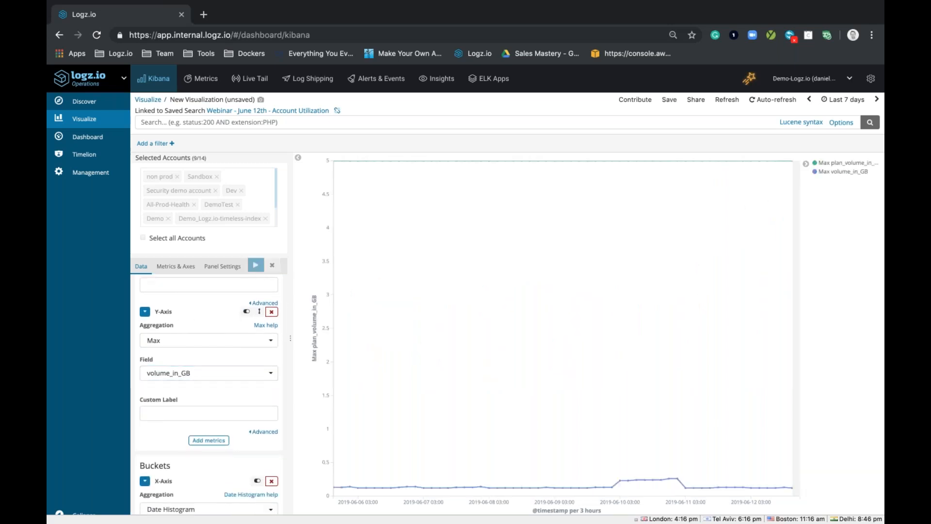
Step: Add a Split Series sub-bucket using a Terms aggregation on the account_name field and update the chart
scroll(237, 378, "down", 5)
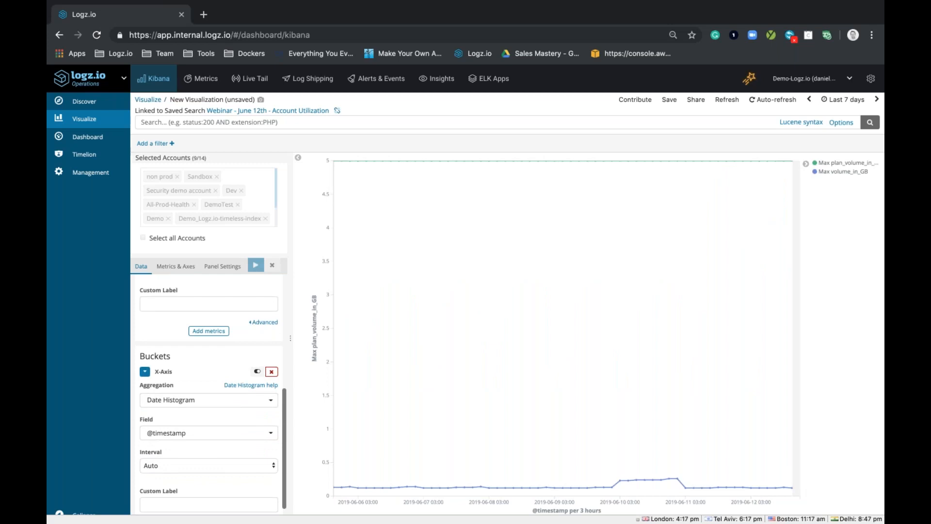
scroll(213, 440, "down", 1)
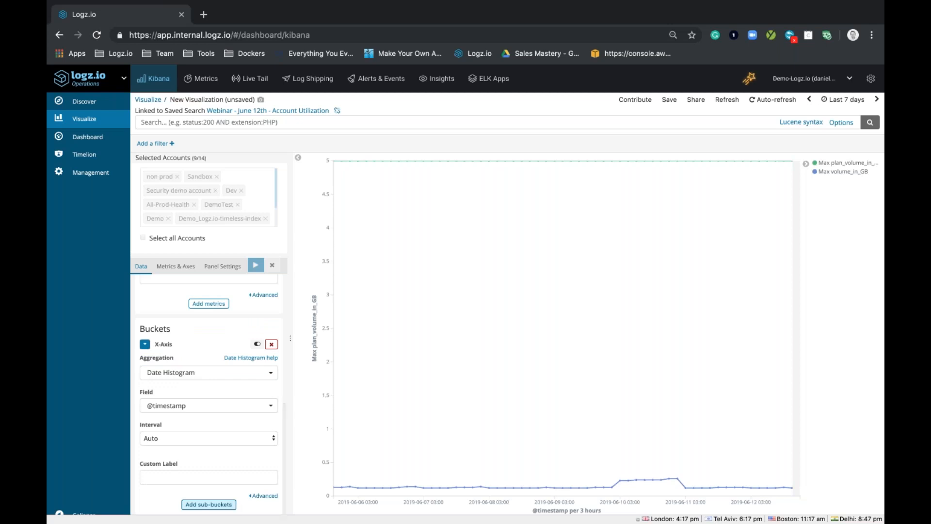
left_click(216, 504)
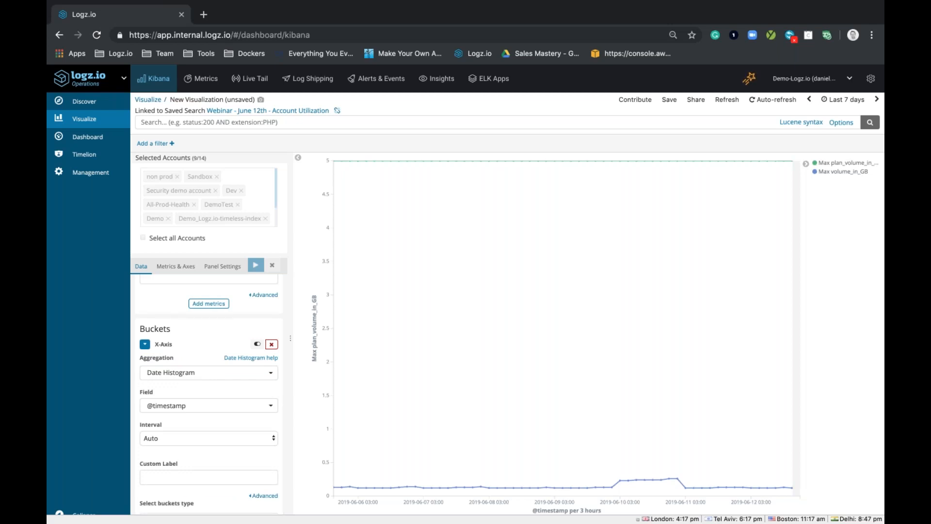
left_click(187, 468)
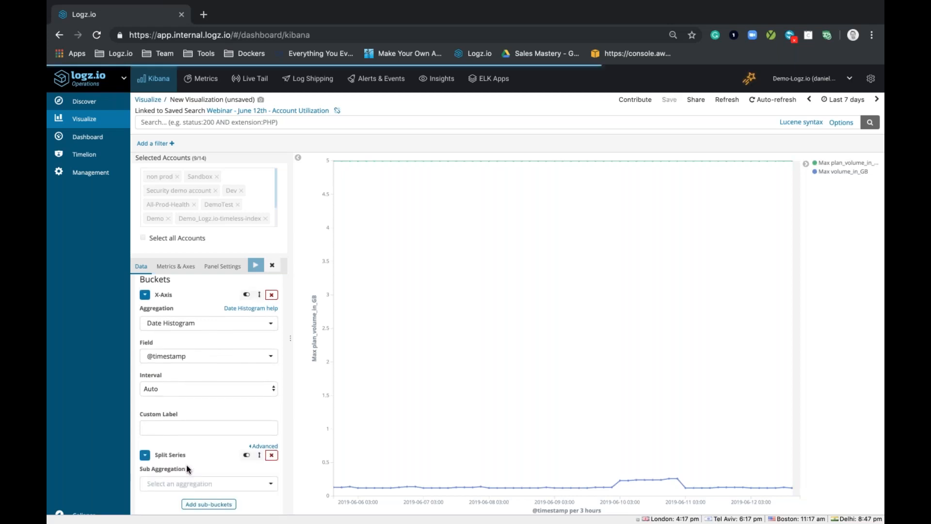
left_click(176, 479)
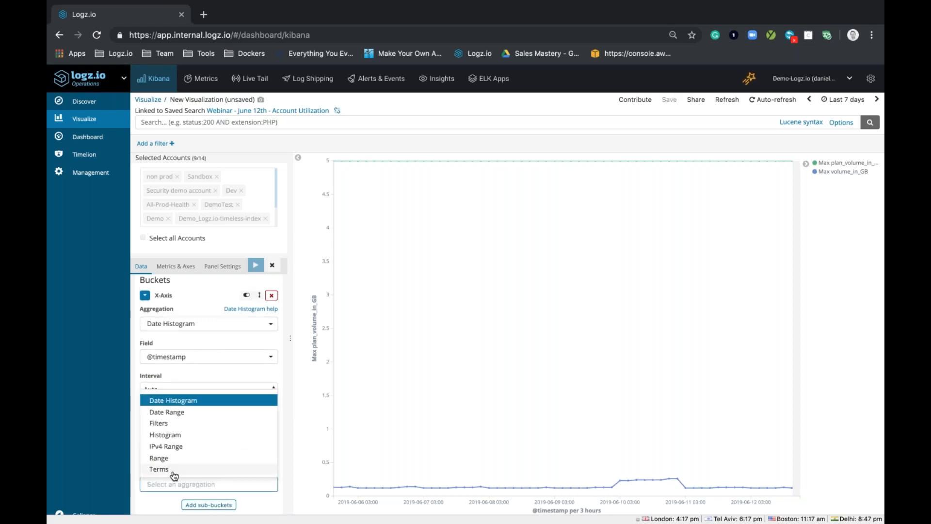
left_click(169, 468)
scroll(179, 436, "down", 3)
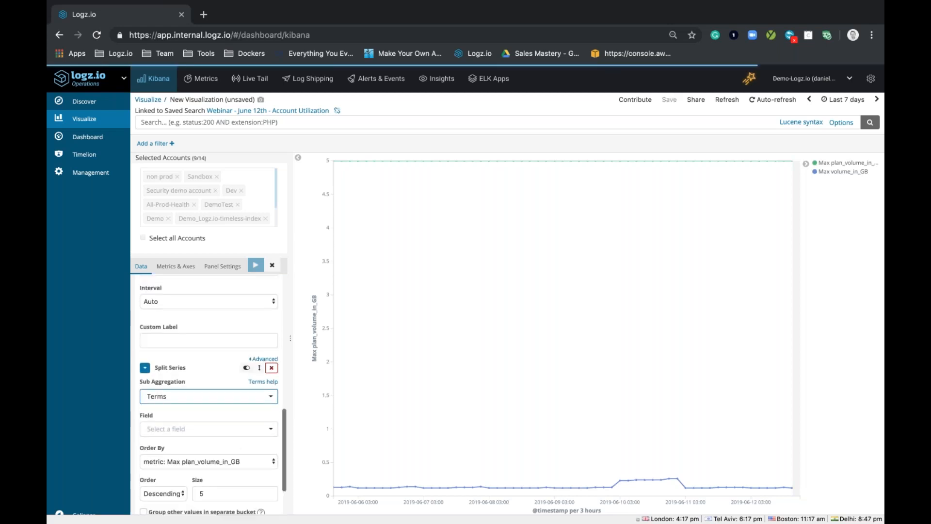
left_click(181, 429)
type("ac")
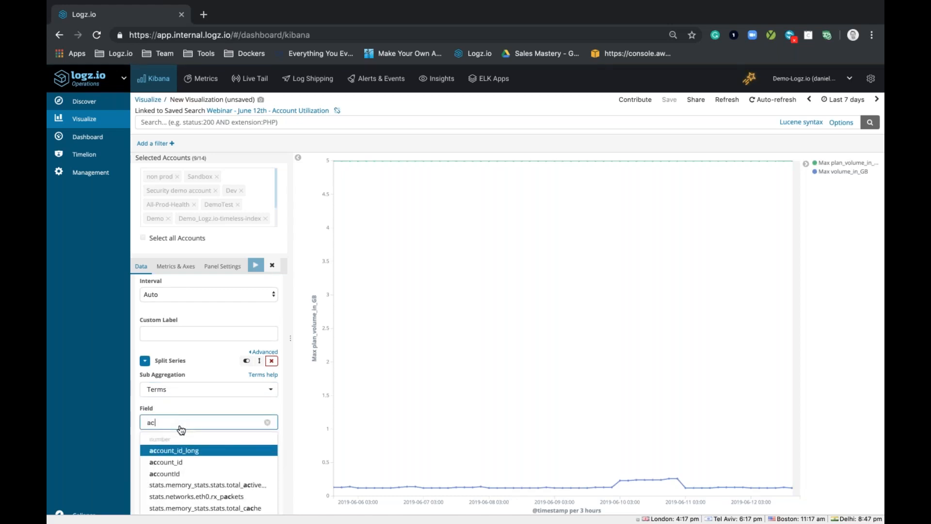
type("count")
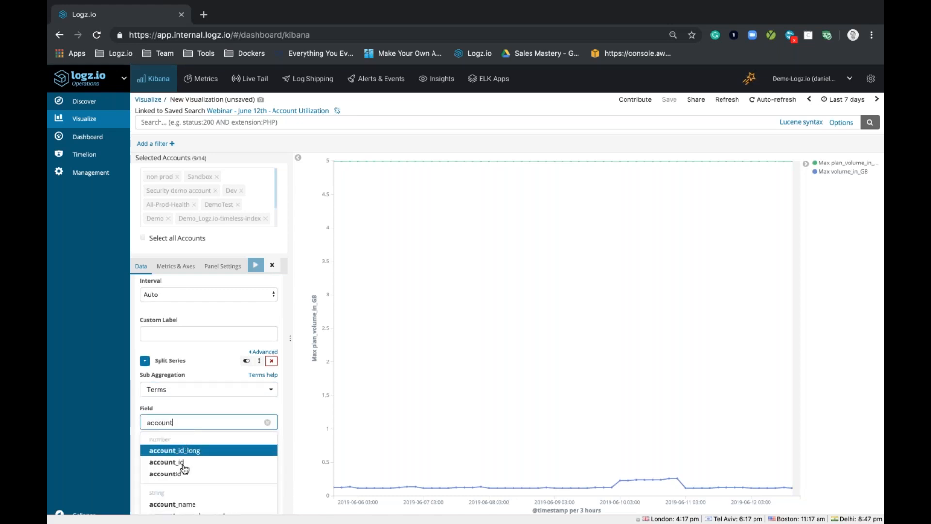
left_click(172, 504)
left_click(254, 266)
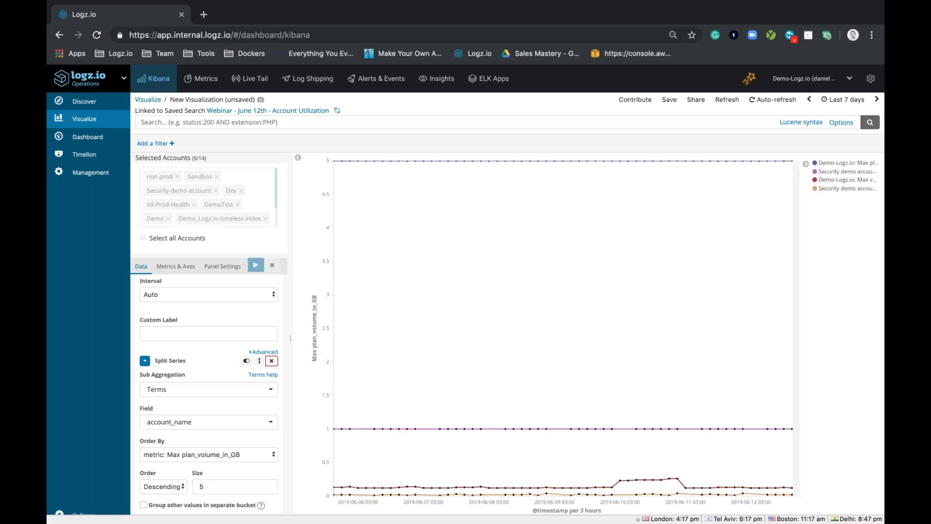
mouse_move(433, 167)
mouse_move(522, 430)
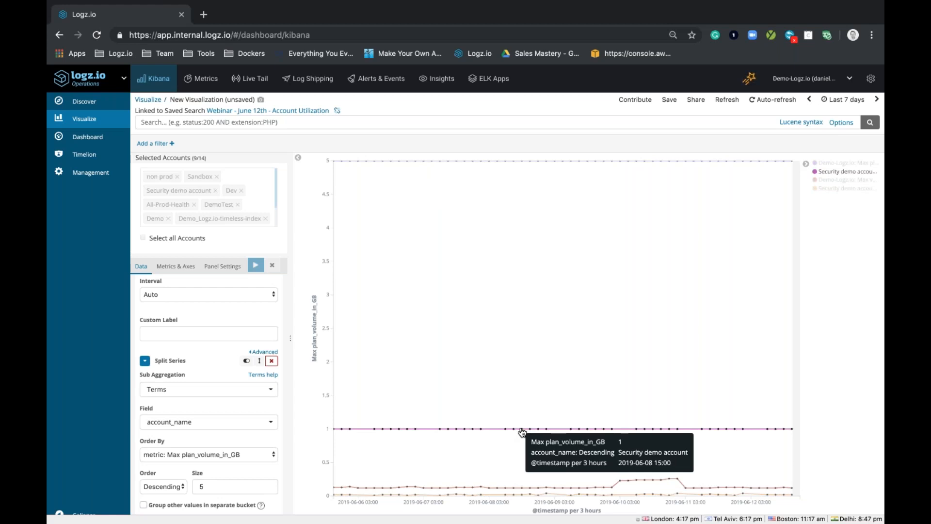
mouse_move(581, 488)
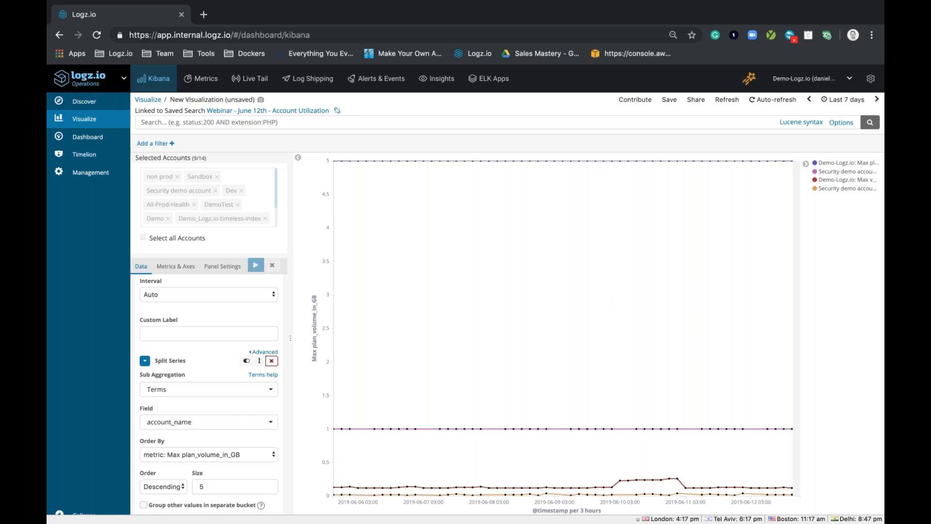
Step: Save the visualization as "June 12 - Webinar - Account Breakdown - data line"
left_click(669, 100)
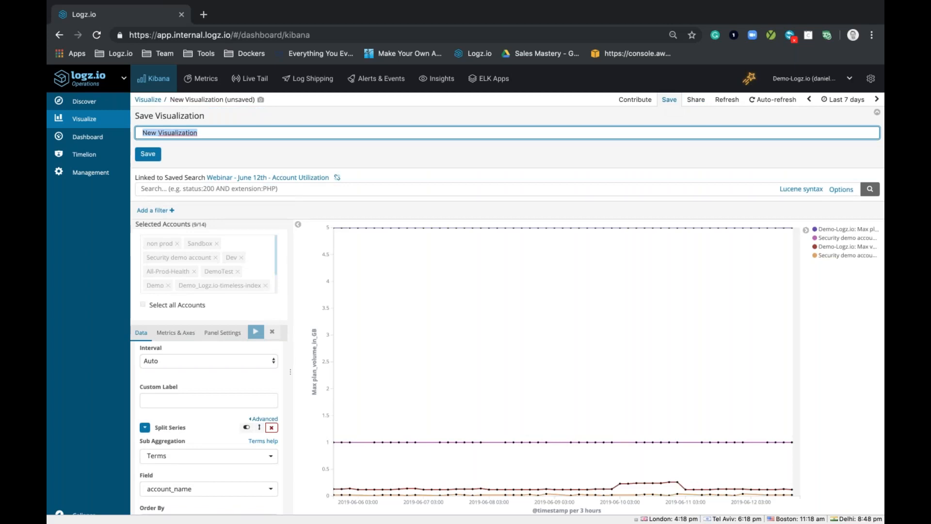
type("We")
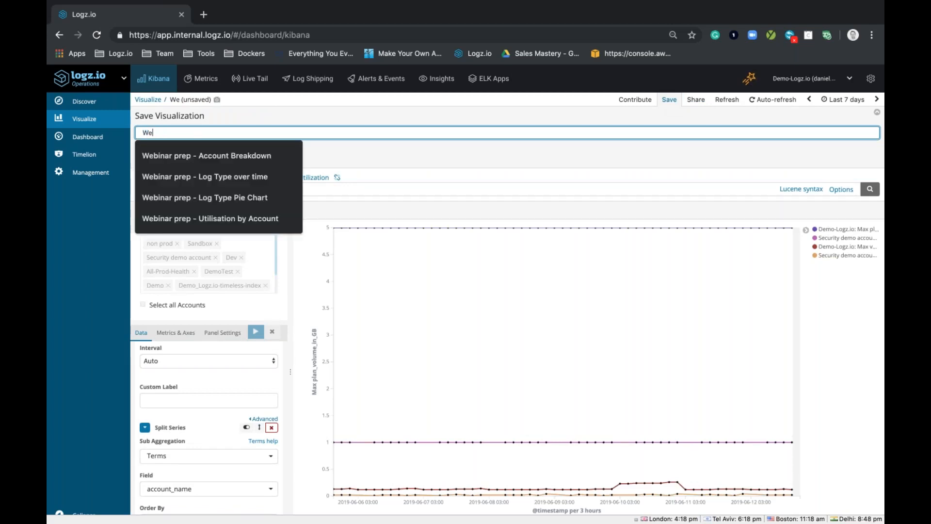
type("binar")
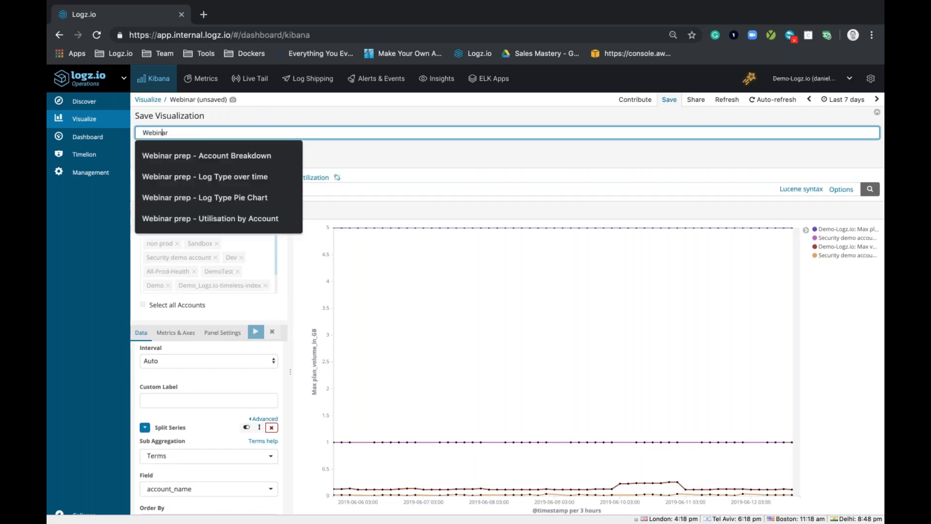
key("super+Left")
type("June 12 ")
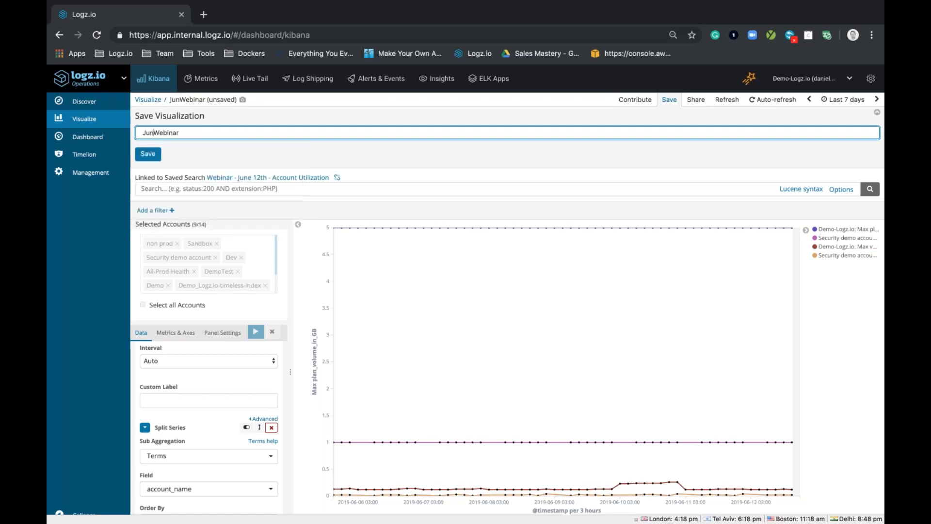
type("-")
key("super+Right")
type("- ")
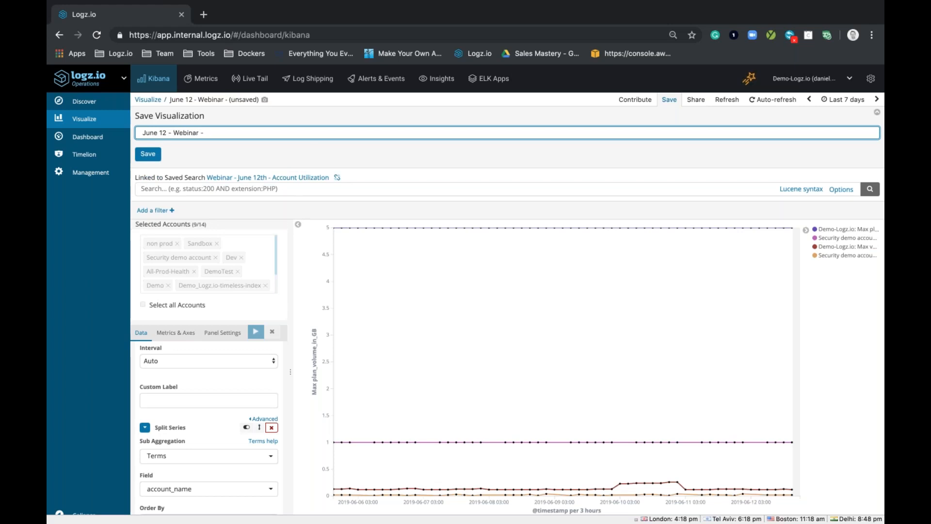
type("Account")
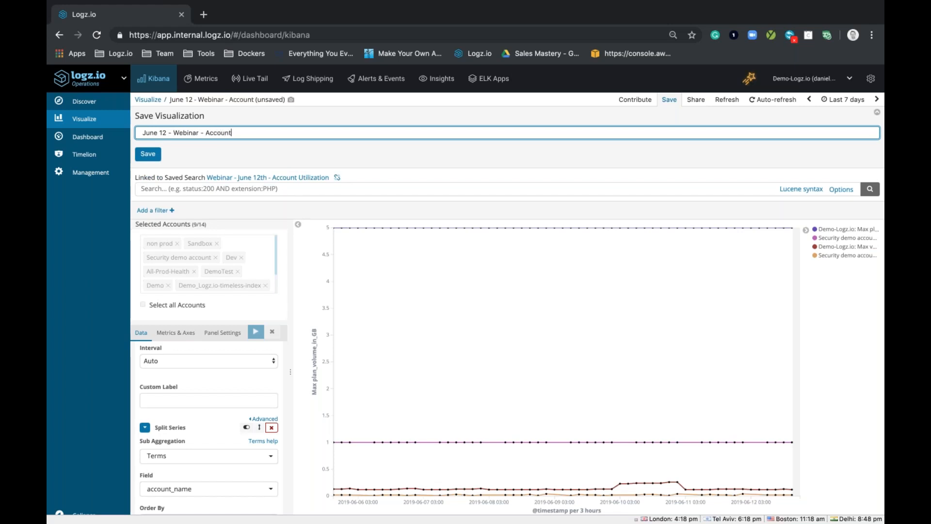
type(" Brea")
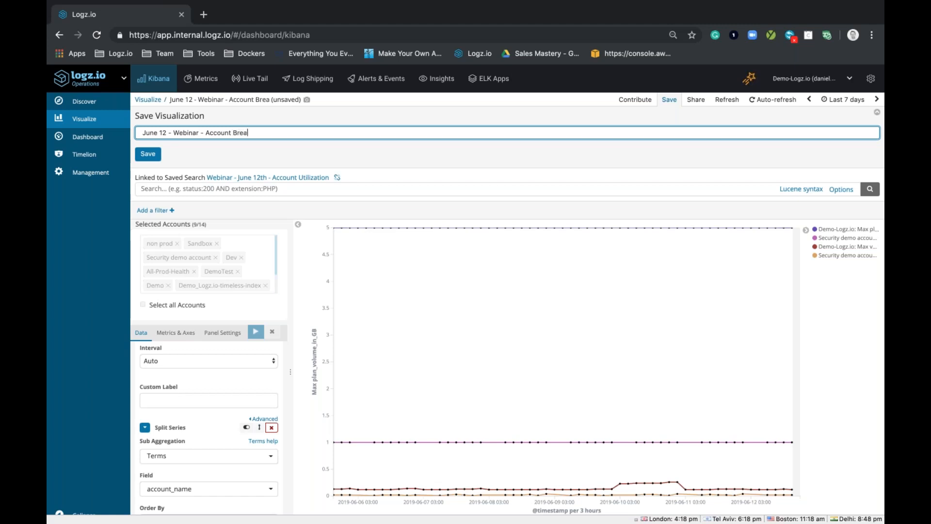
type("kdown - data")
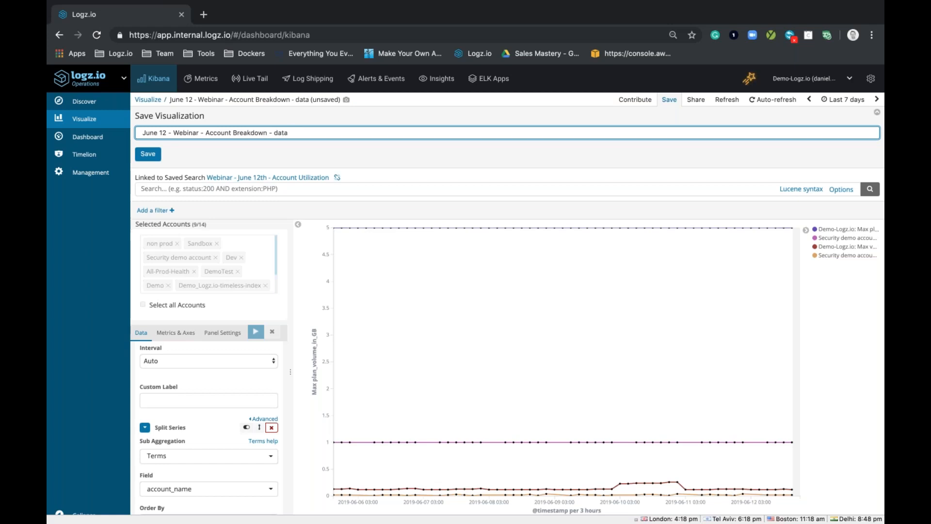
type("line")
left_click(147, 153)
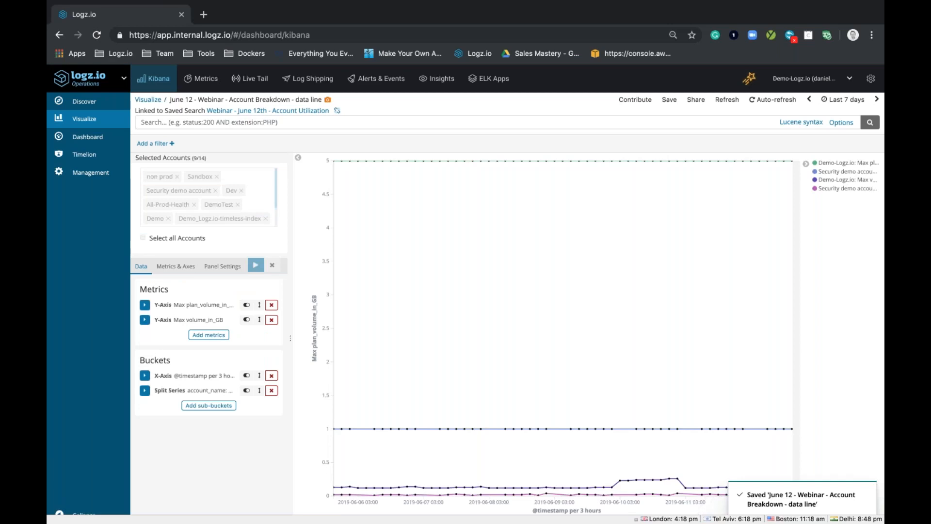
Step: Create a new Data Table visualization based on the saved search "Webinar - June 12th - Account Utilization"
left_click(95, 119)
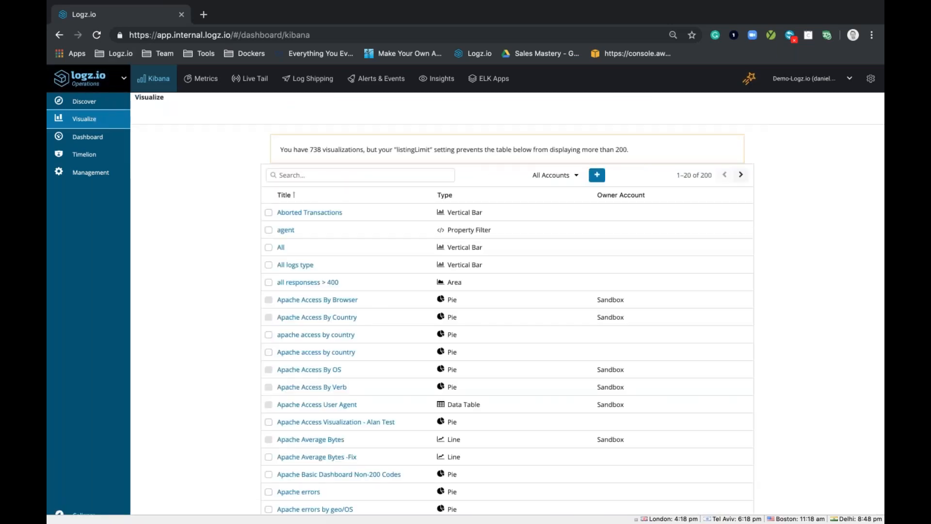
left_click(600, 179)
left_click(307, 317)
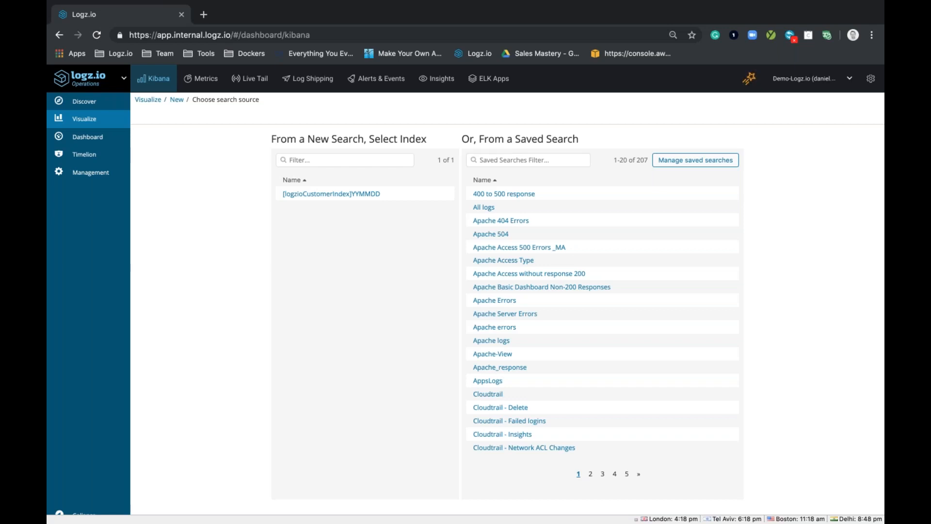
left_click(516, 161)
type("web")
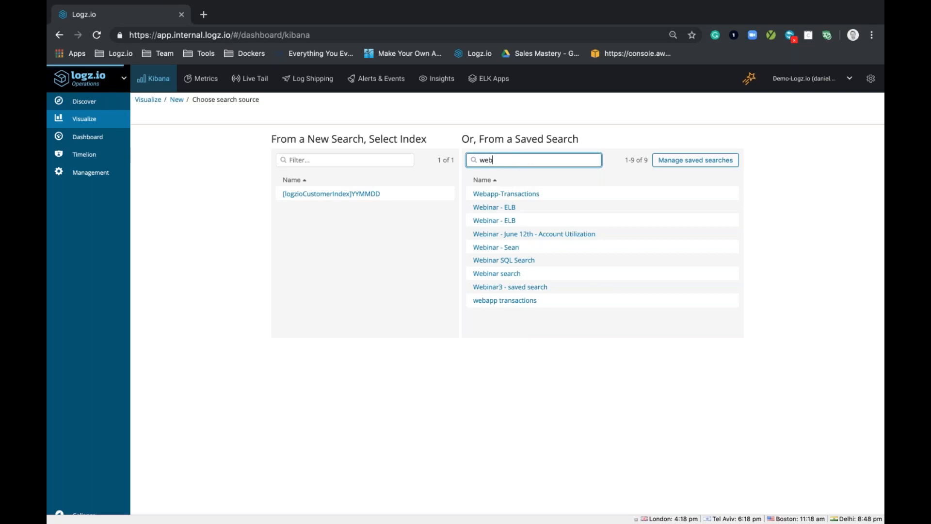
left_click(556, 235)
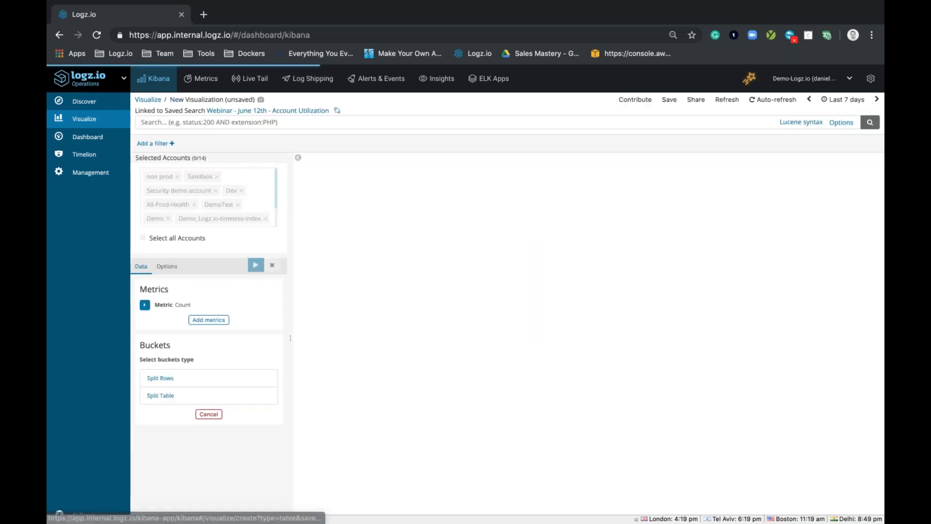
Step: Change the data table's default Count metric to the Max aggregation of the plan_volume_in_GB field
scroll(158, 343, "down", 1)
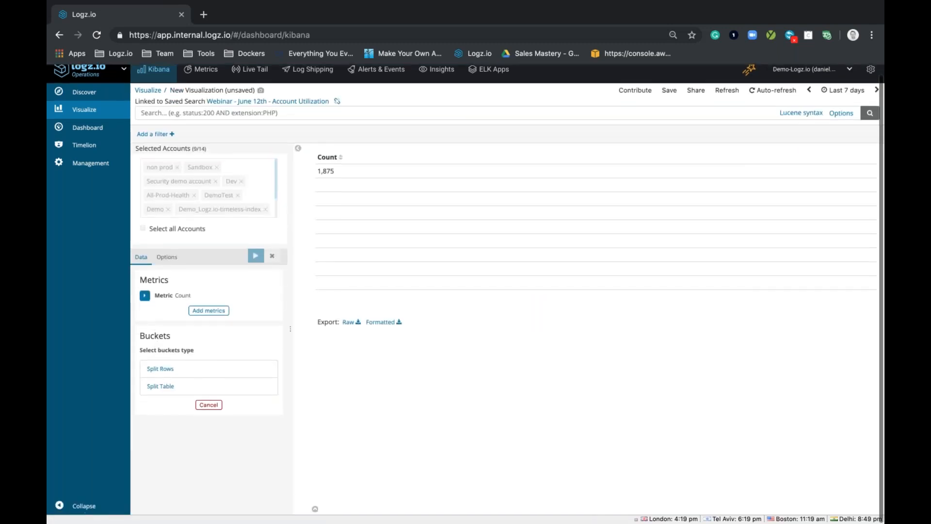
left_click(144, 297)
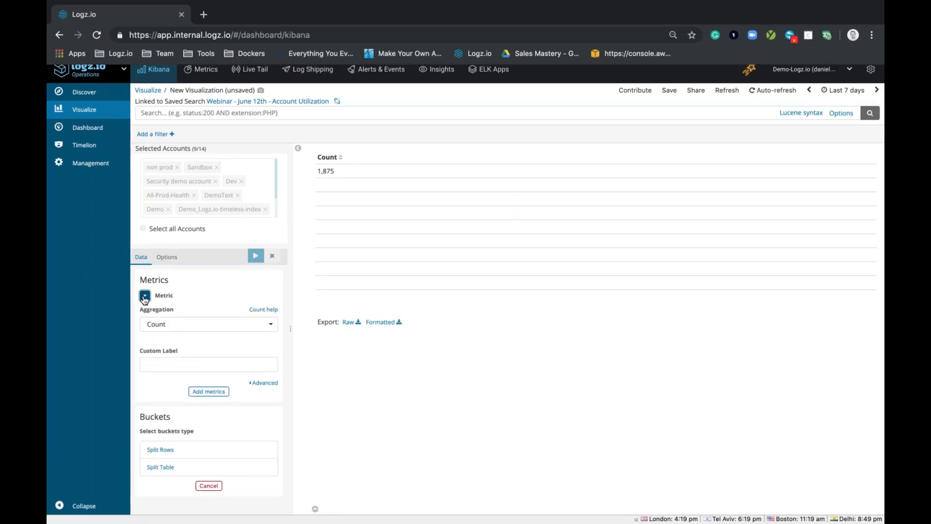
left_click(187, 330)
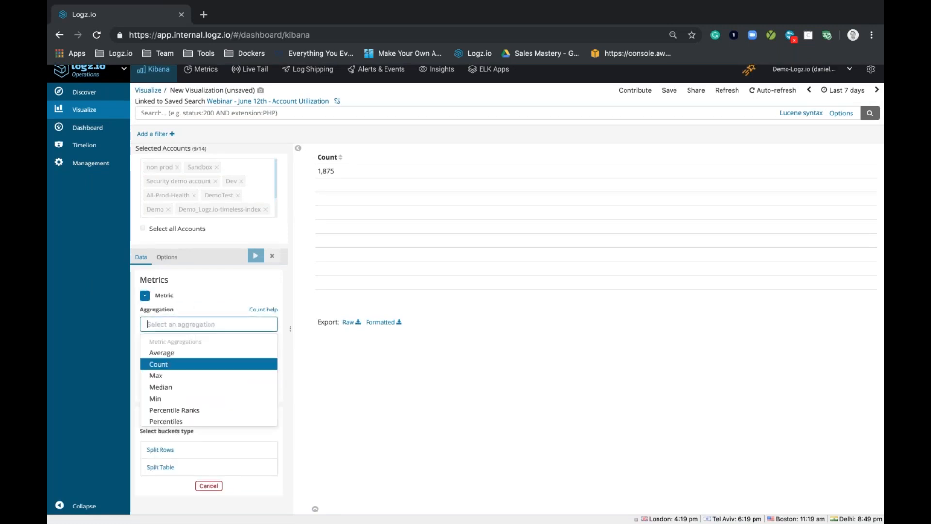
left_click(183, 378)
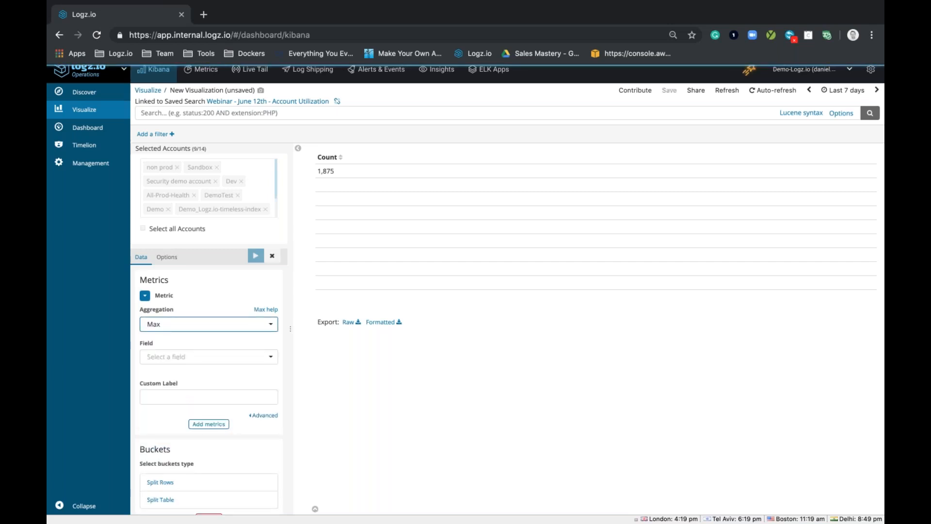
left_click(196, 359)
type("pla")
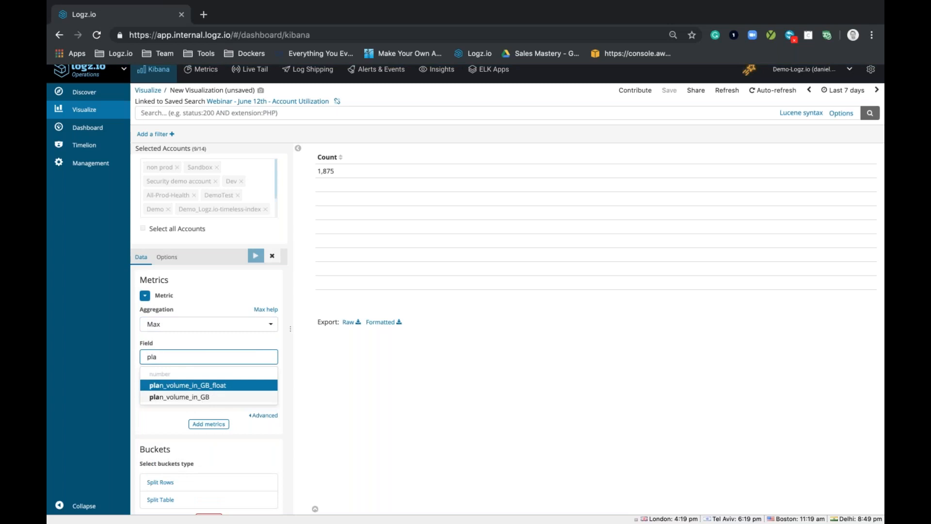
left_click(200, 397)
Step: Add a second metric to the data table with the Max aggregation of the volume_in_GB field
left_click(209, 424)
scroll(160, 388, "down", 2)
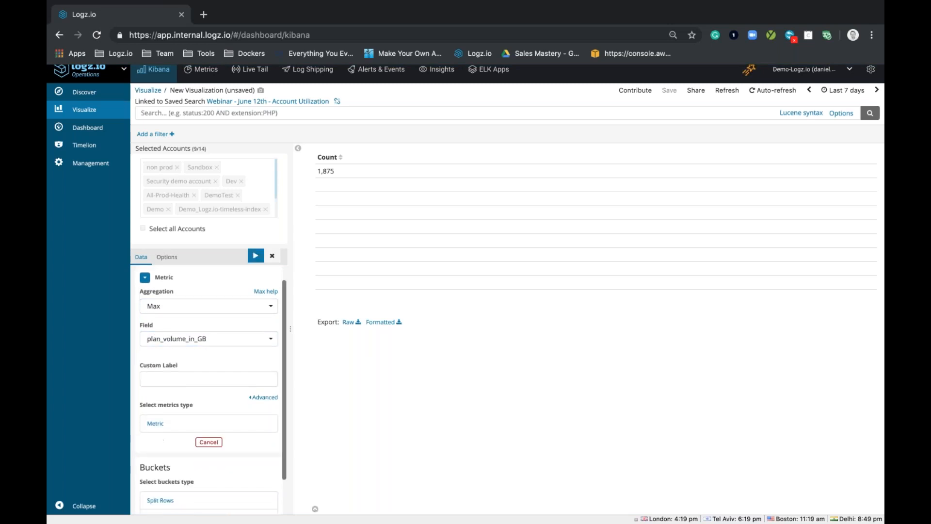
left_click(160, 383)
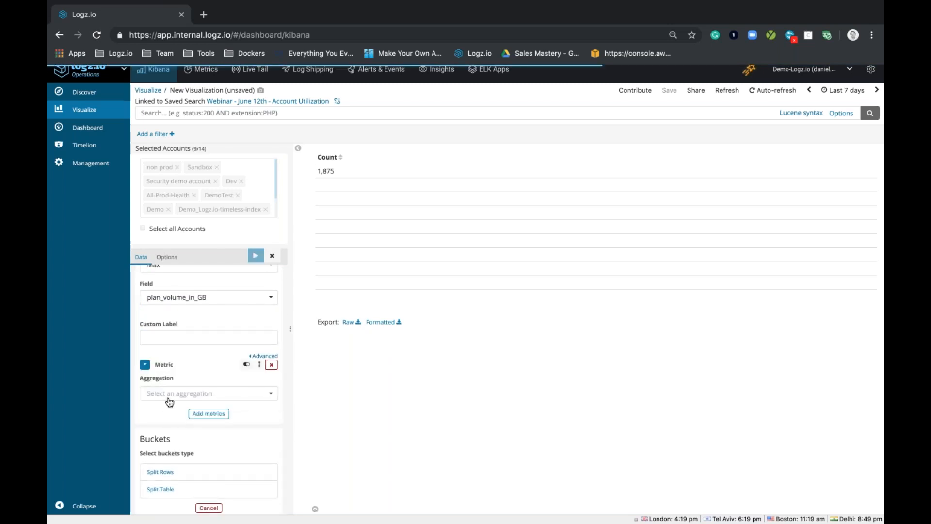
left_click(169, 395)
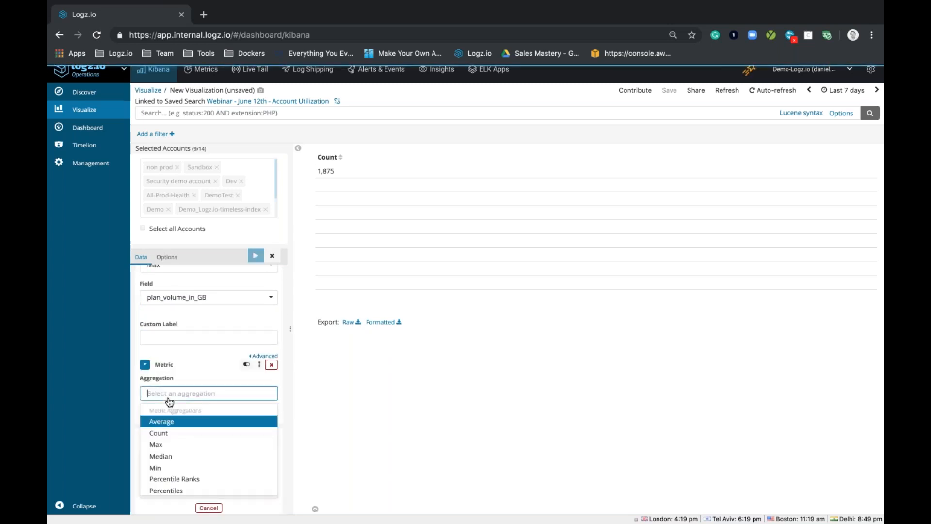
left_click(186, 445)
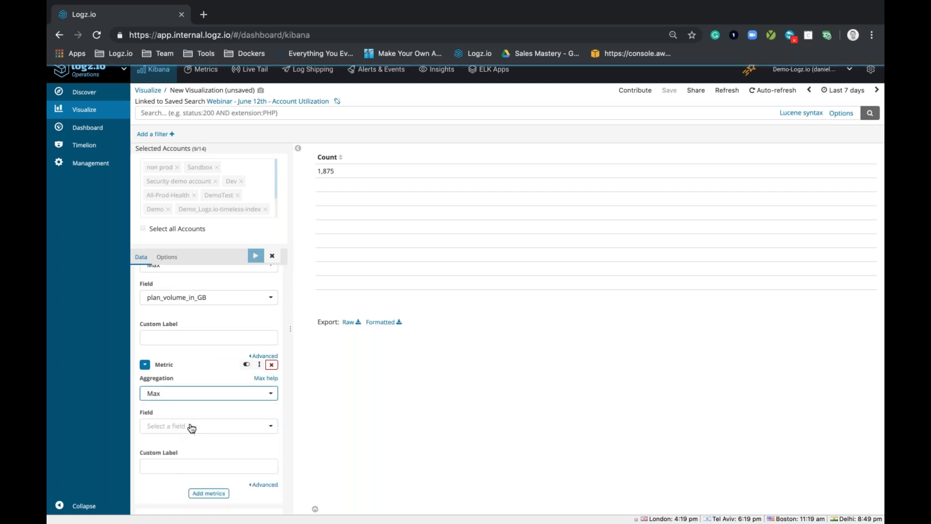
left_click(201, 425)
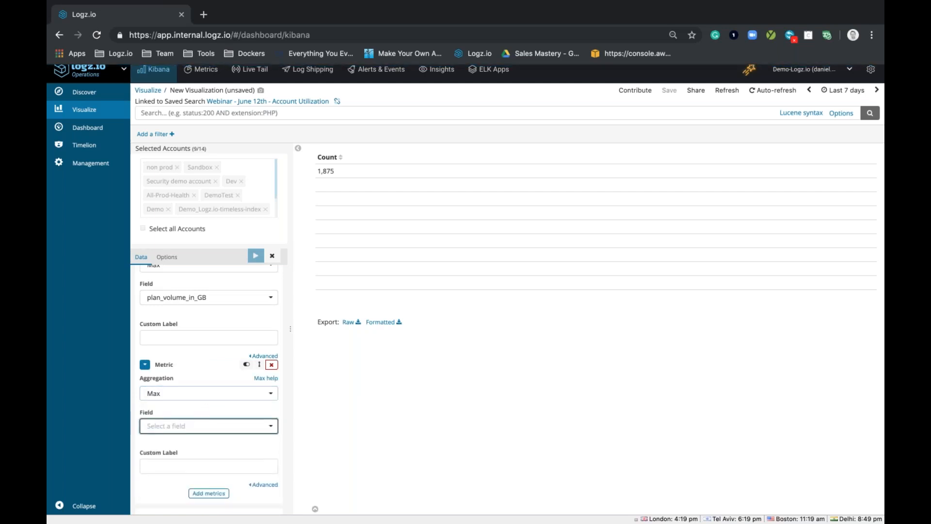
type("volu")
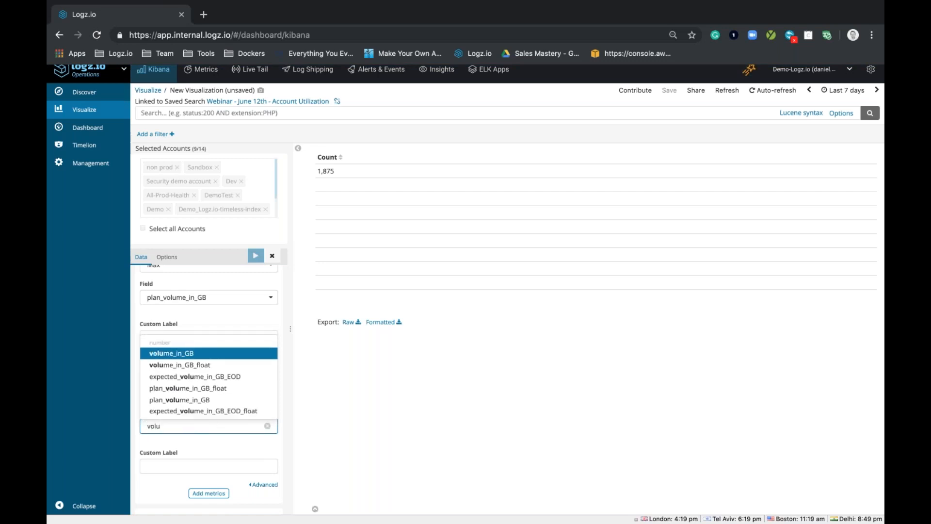
key("Return")
Step: Add a third metric to the data table with the Average aggregation of the expected_volume_in_GB_EOD field
scroll(208, 387, "down", 1)
scroll(209, 459, "down", 1)
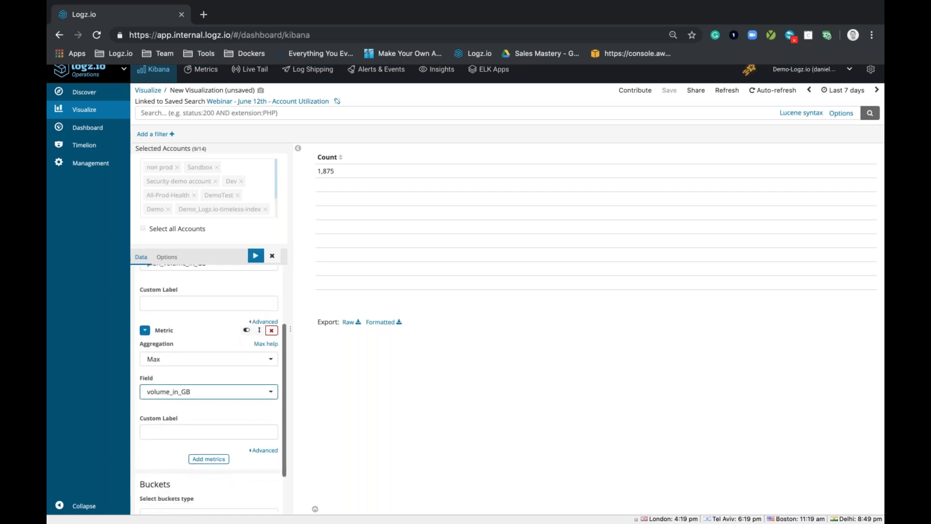
left_click(209, 459)
left_click(209, 459)
scroll(184, 436, "down", 2)
left_click(152, 416)
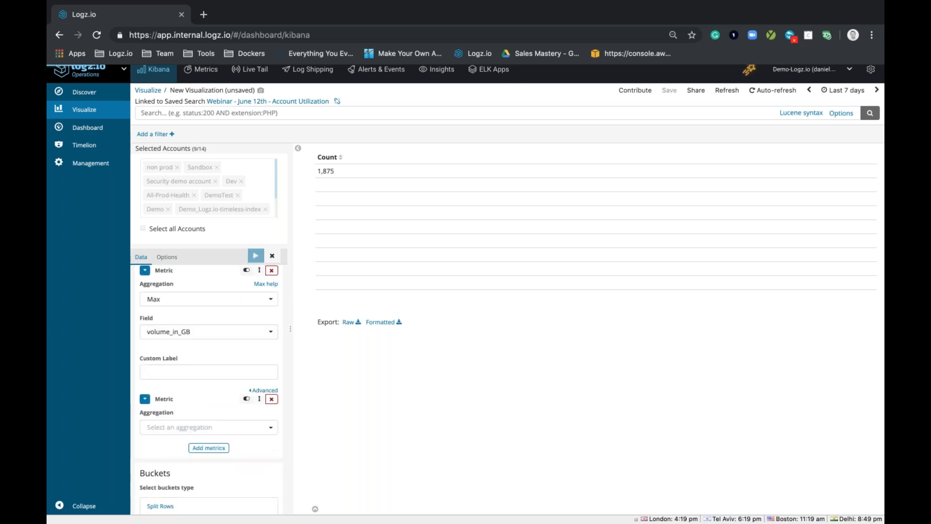
left_click(160, 427)
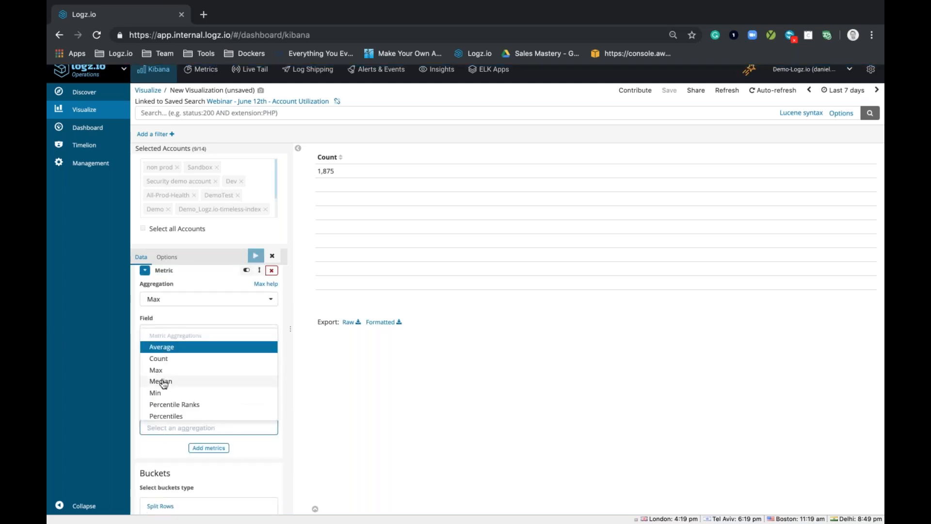
scroll(182, 414, "down", 1)
scroll(182, 413, "up", 2)
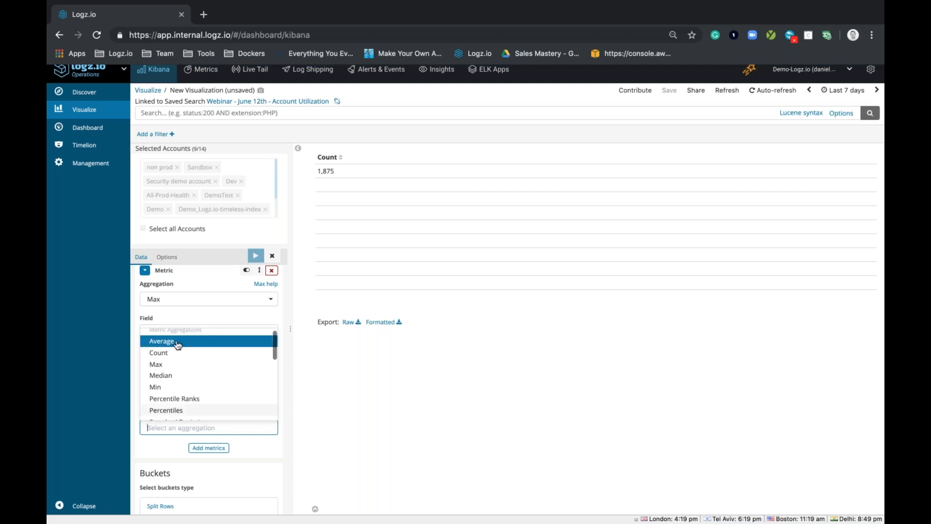
left_click(178, 341)
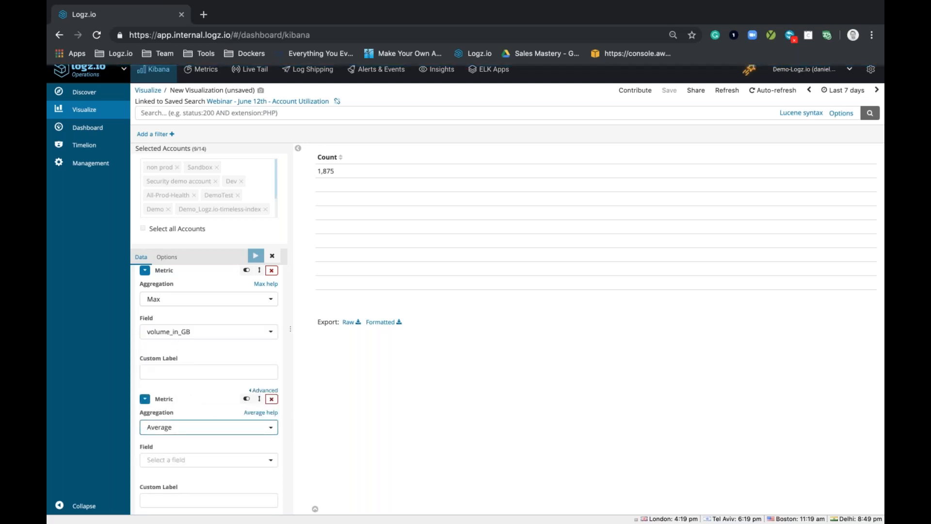
left_click(195, 461)
type("ex")
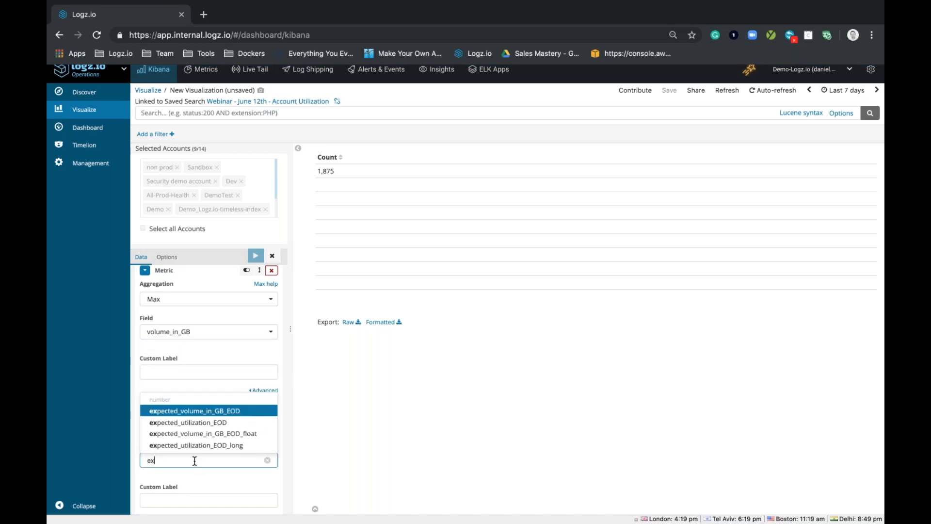
left_click(225, 412)
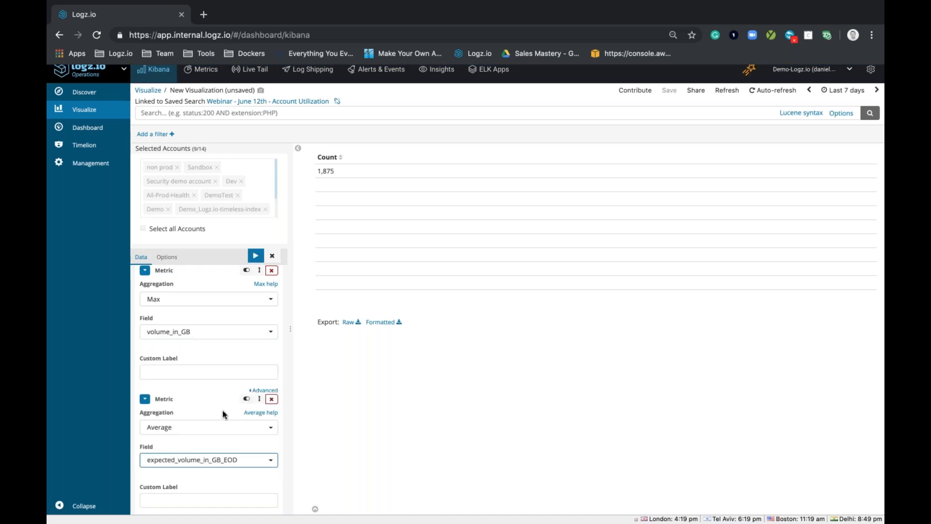
Step: Add a fourth metric with the Max aggregation of the utilization field and update the data table
scroll(225, 413, "down", 1)
left_click(208, 501)
scroll(208, 465, "down", 2)
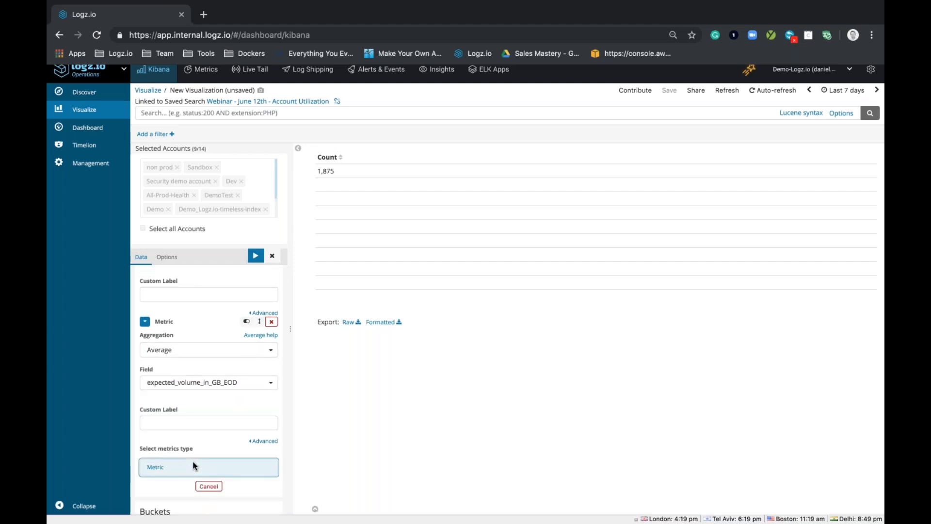
left_click(194, 466)
scroll(183, 462, "down", 1)
left_click(185, 442)
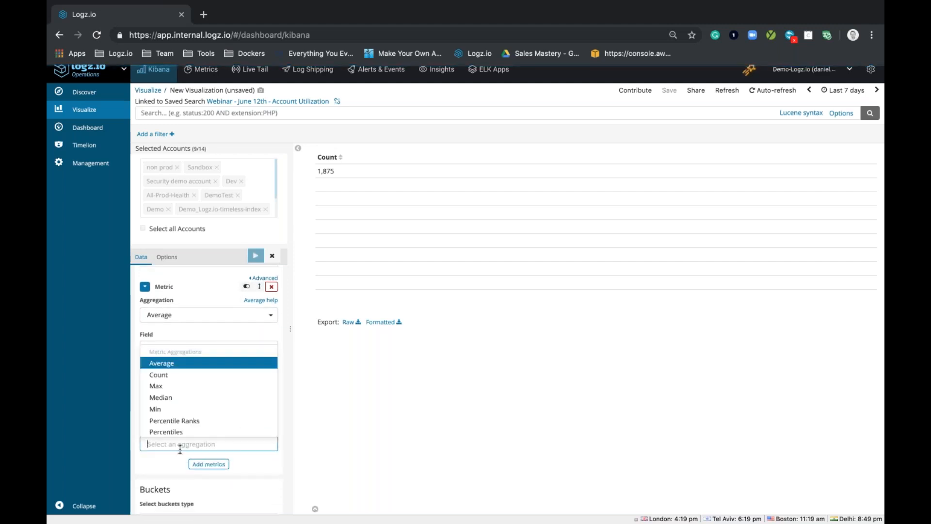
left_click(162, 386)
scroll(166, 389, "down", 1)
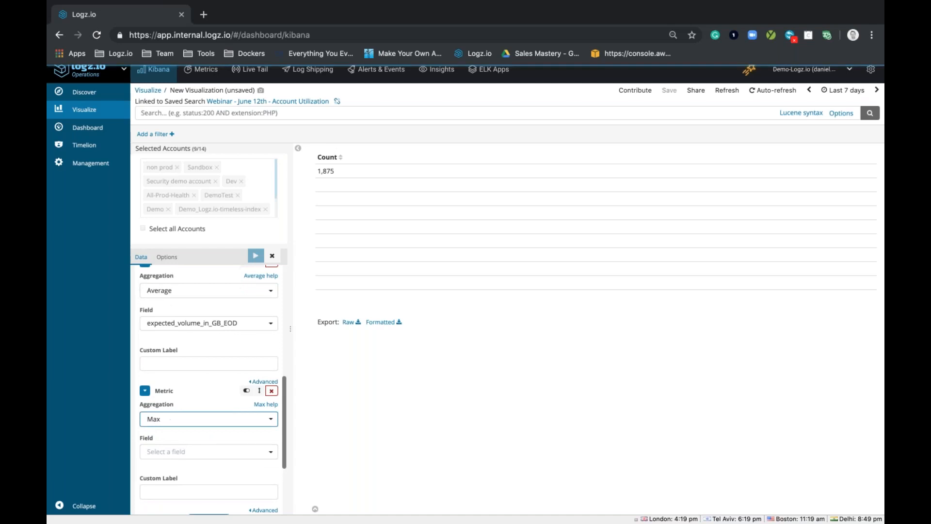
left_click(182, 451)
type("uti")
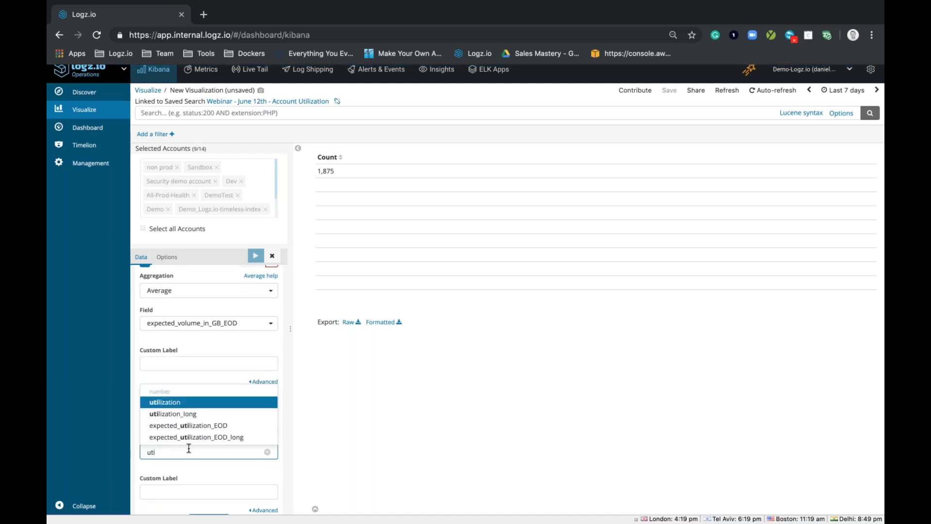
left_click(189, 402)
scroll(189, 397, "down", 3)
left_click(256, 256)
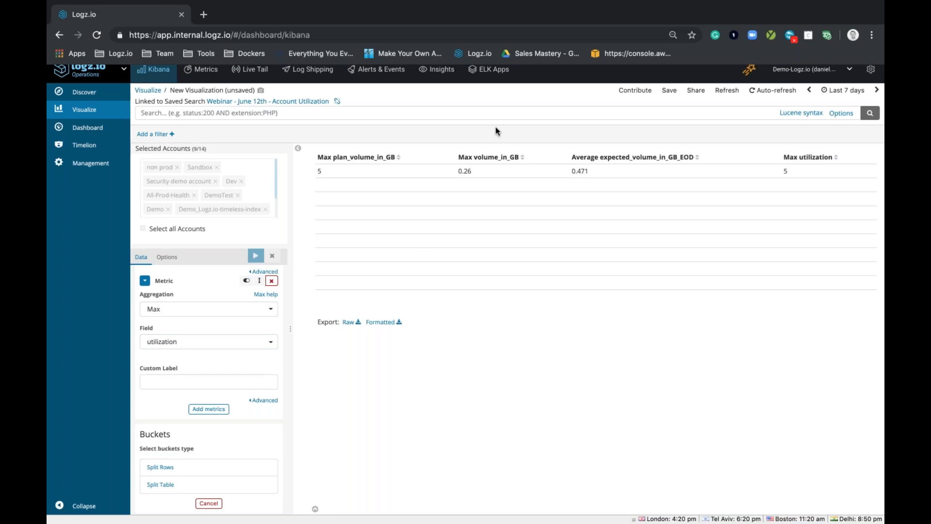
Step: Add a Split Rows bucket using a Terms aggregation on the account_name field and update the data table
left_click(167, 467)
left_click(148, 474)
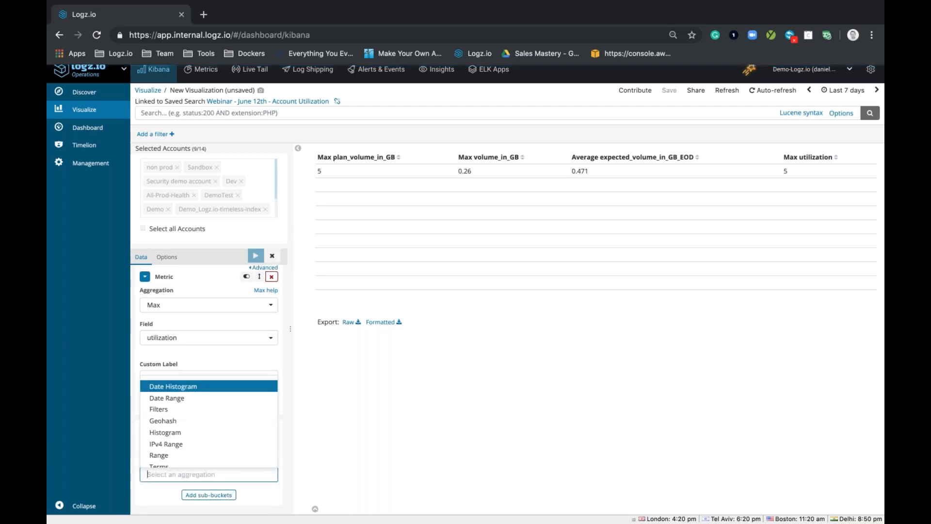
left_click(166, 466)
scroll(166, 466, "down", 3)
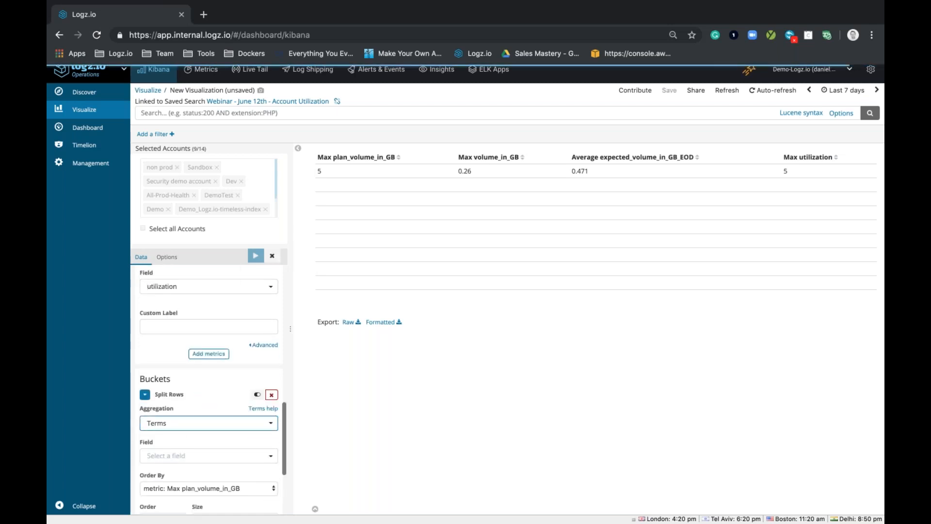
left_click(166, 465)
type("account")
left_click(183, 429)
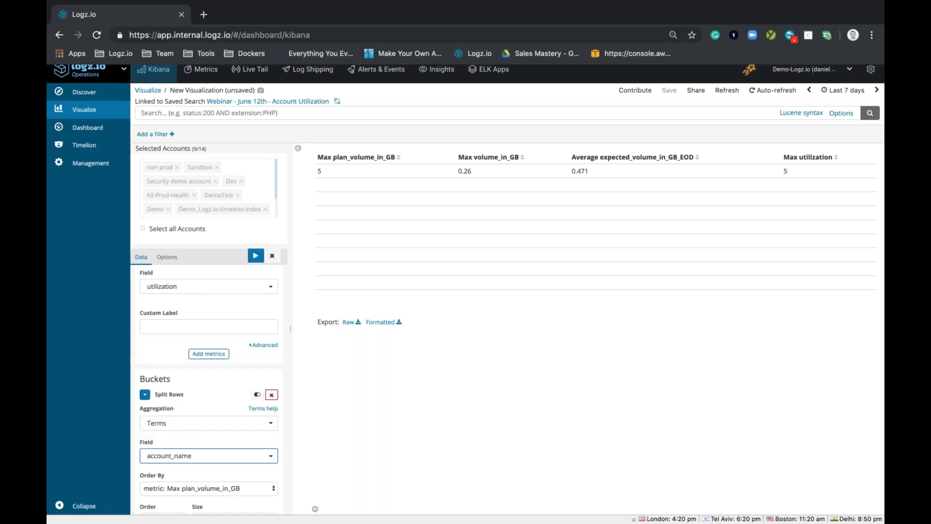
left_click(255, 256)
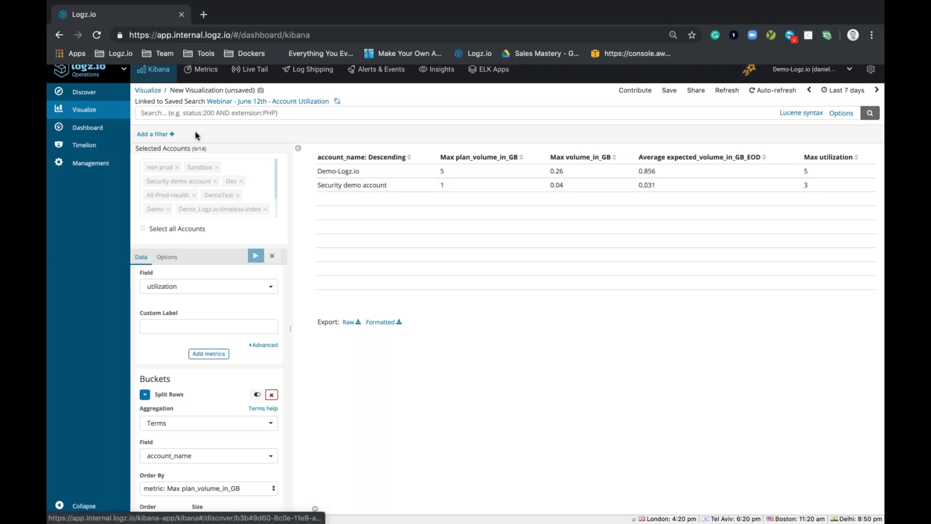
left_click(154, 133)
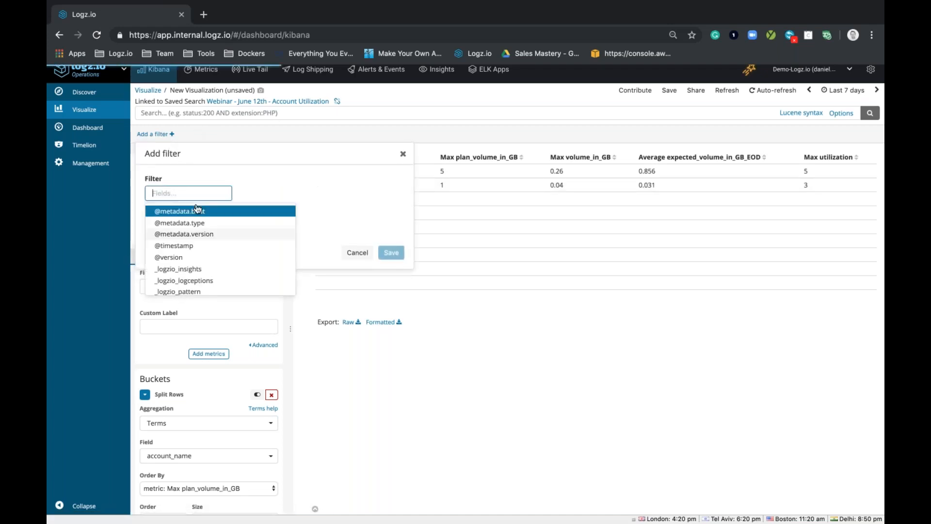
left_click(188, 246)
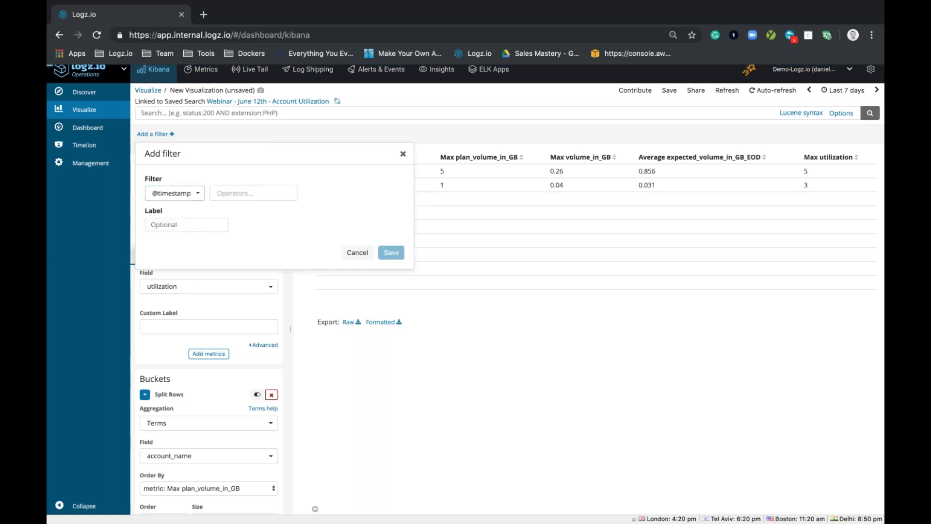
left_click(276, 260)
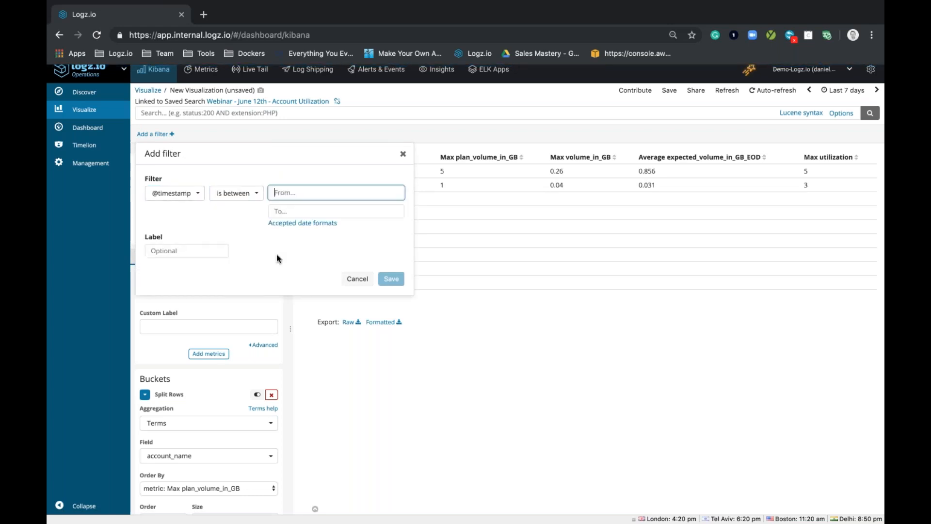
type("now")
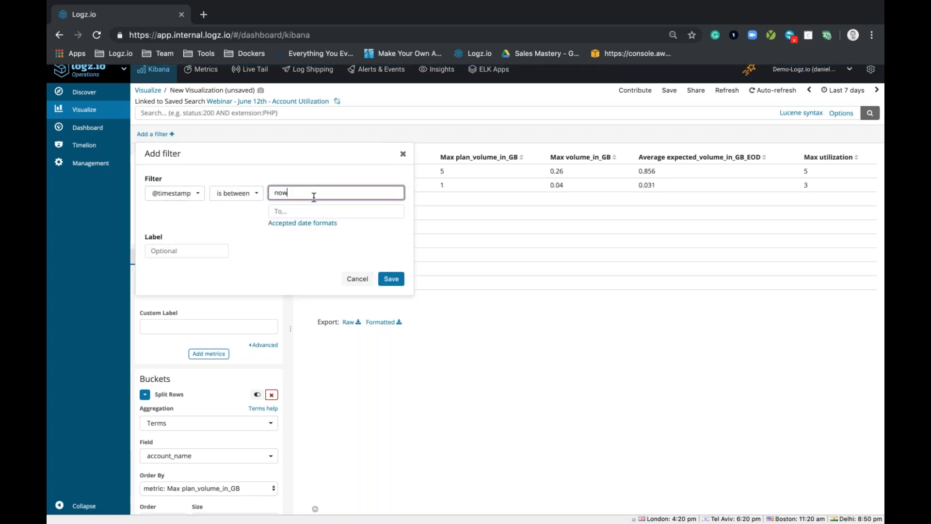
type("/d")
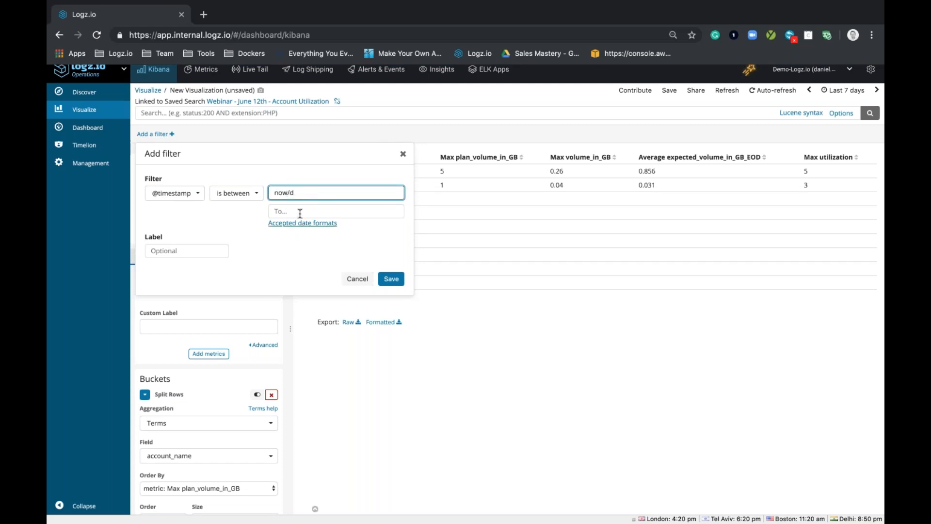
left_click(299, 211)
type("now")
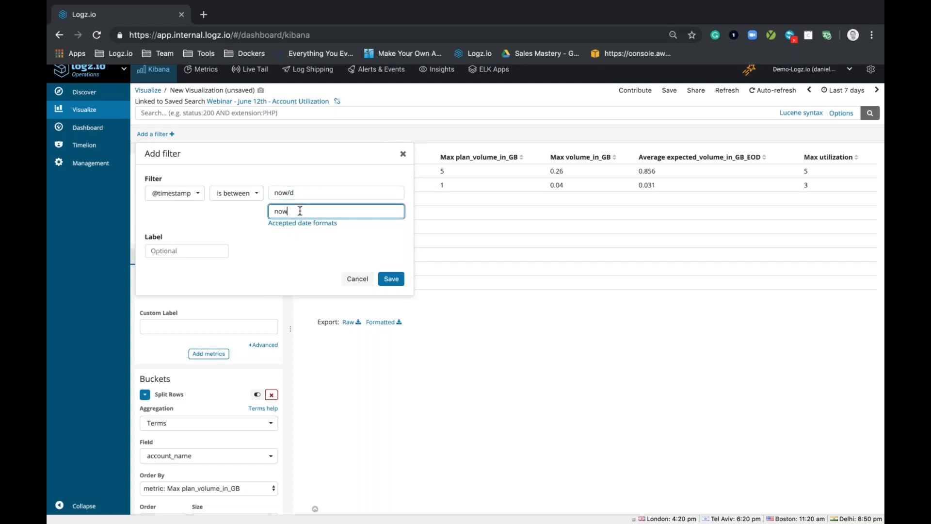
left_click(390, 280)
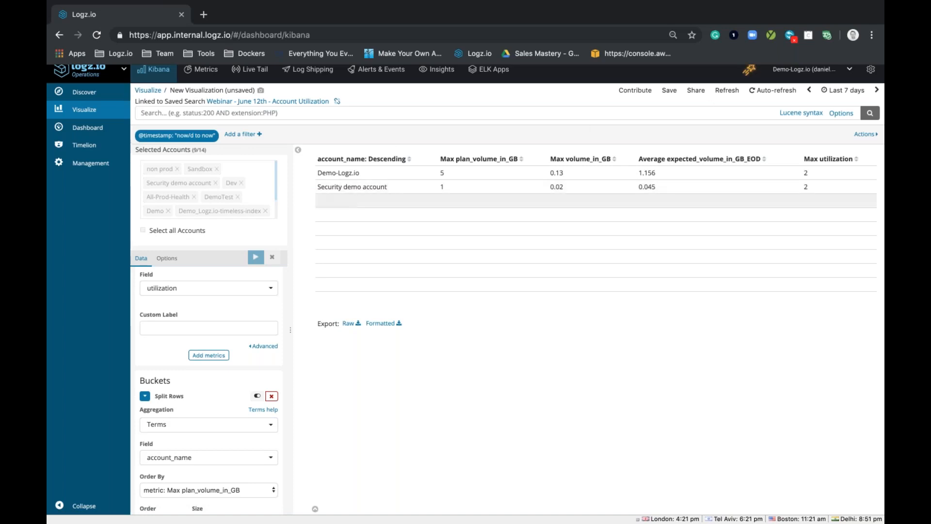
Step: Save the data table visualization as "June 12 - Webinar - Account Breakdown - Data Time"
left_click(679, 95)
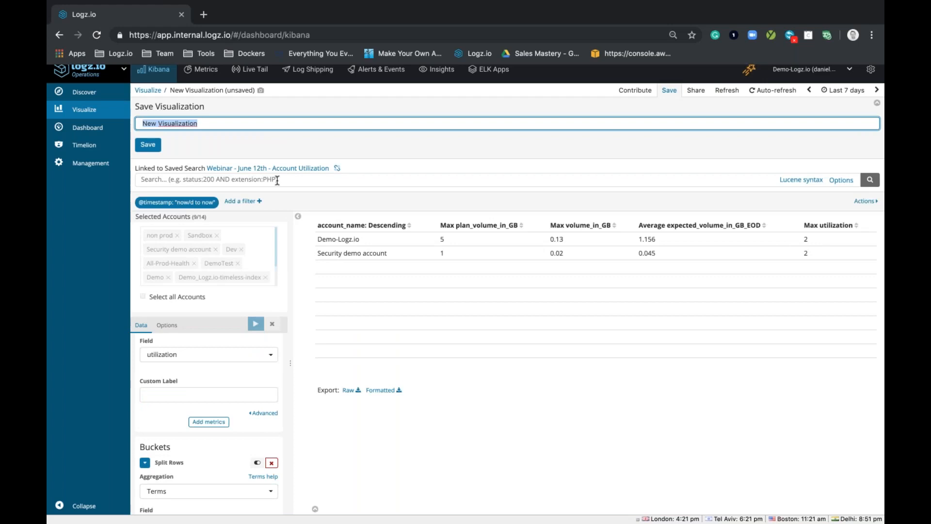
type("June")
key("Down")
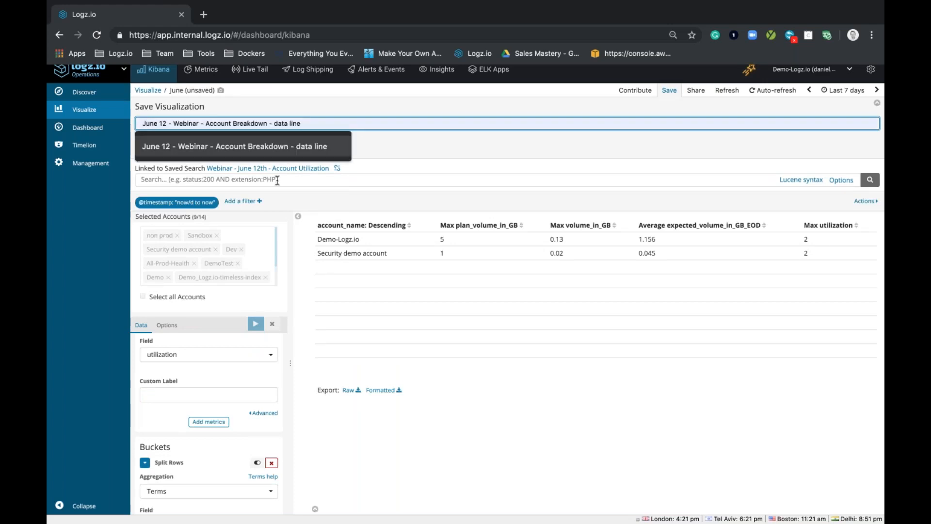
left_click(309, 141)
left_click_drag(301, 123, 276, 119)
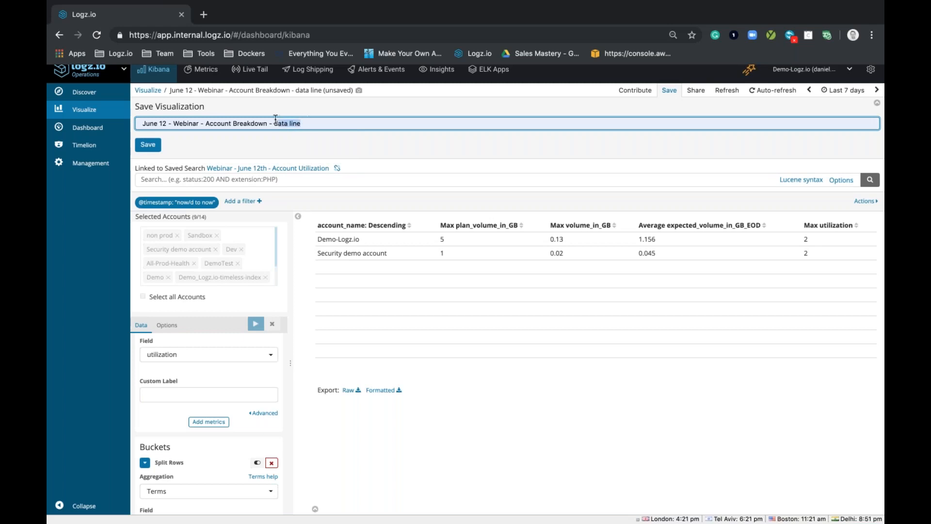
type("Data")
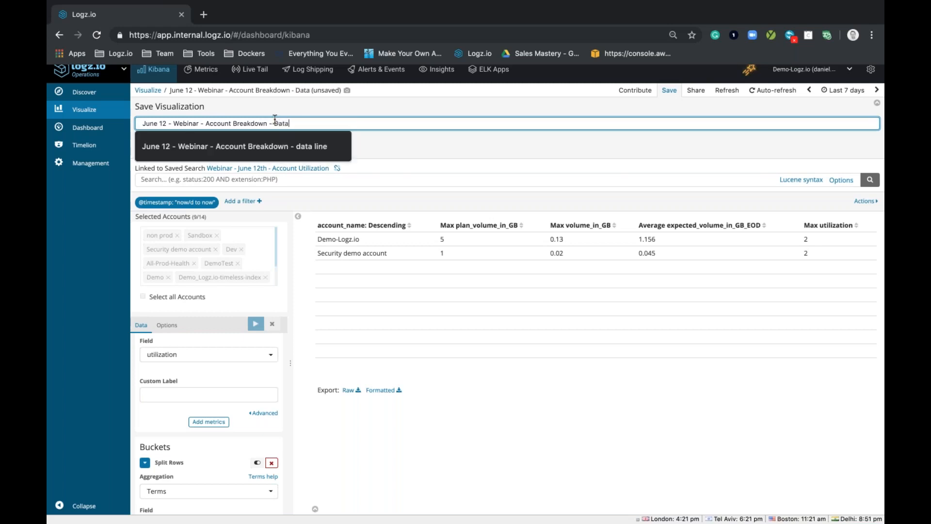
type(" Time")
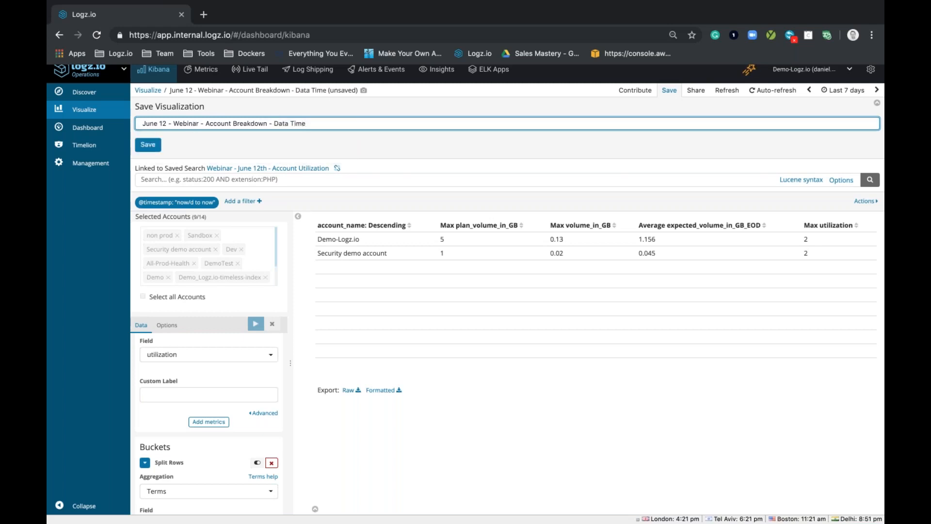
left_click(150, 145)
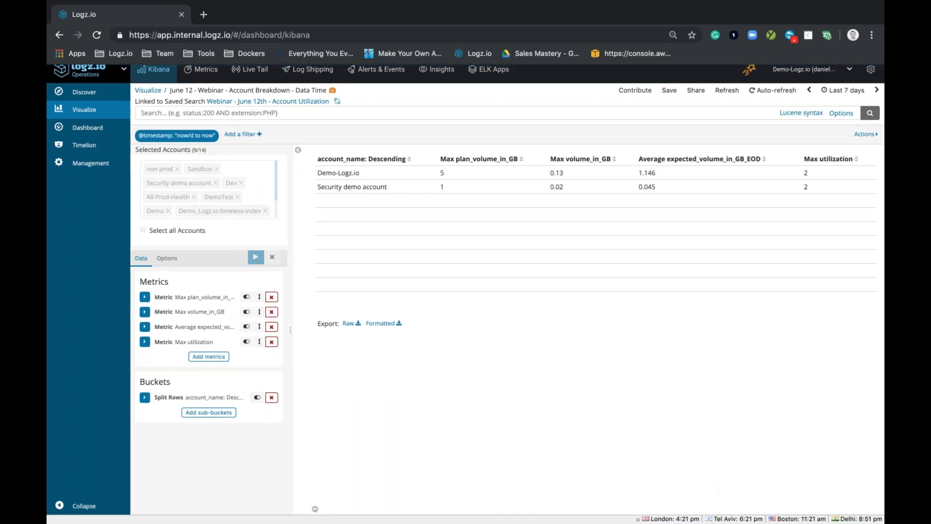
Step: Create a new Pie visualization based on the [logzioCustomerIndex]YYMMDD index
left_click(99, 118)
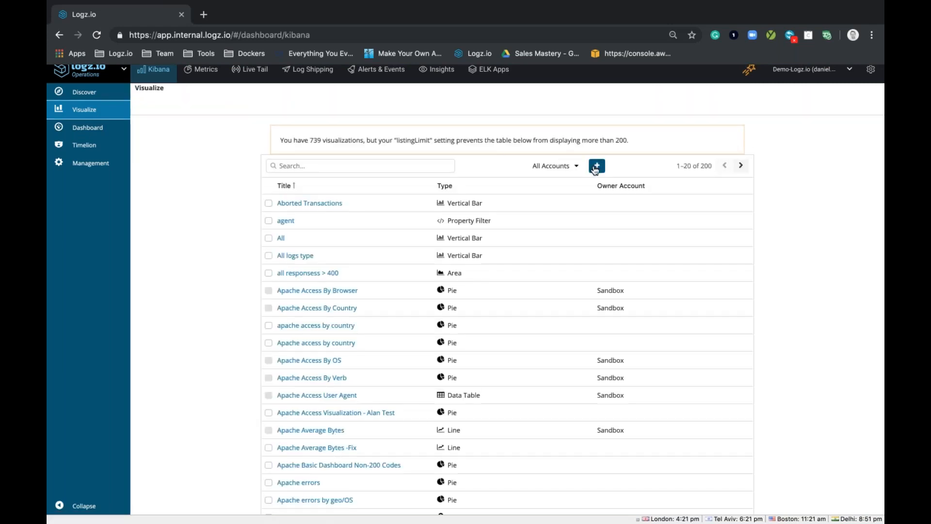
left_click(596, 169)
left_click(599, 216)
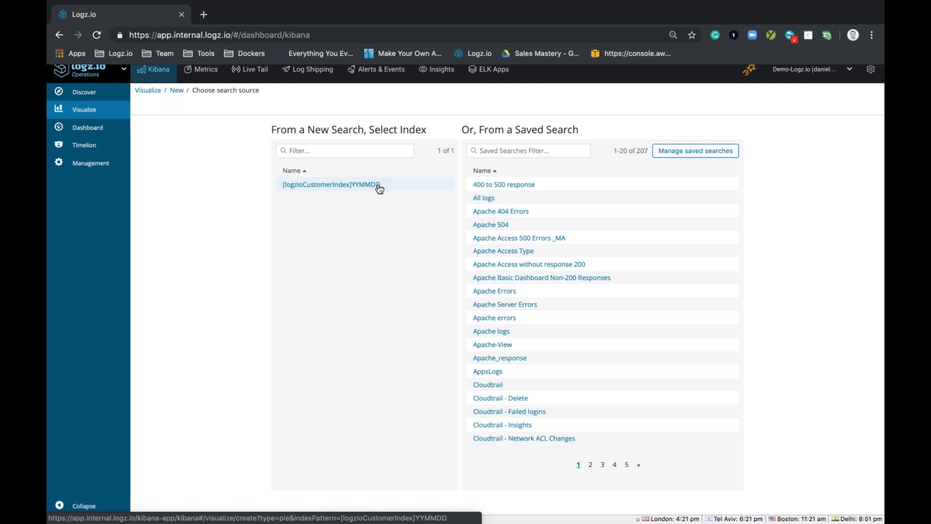
left_click(366, 188)
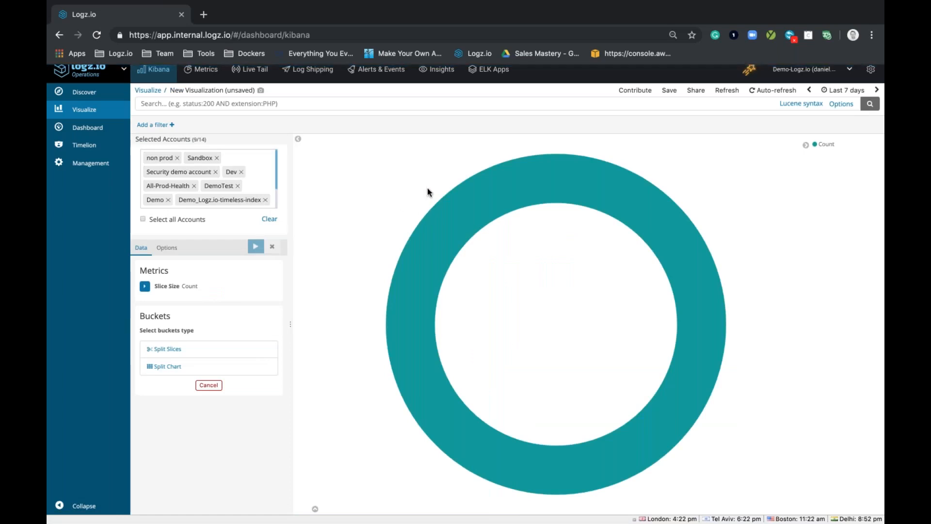
Step: Add a Split Slices bucket with a Terms aggregation on the type field and update the pie visualization
mouse_move(440, 255)
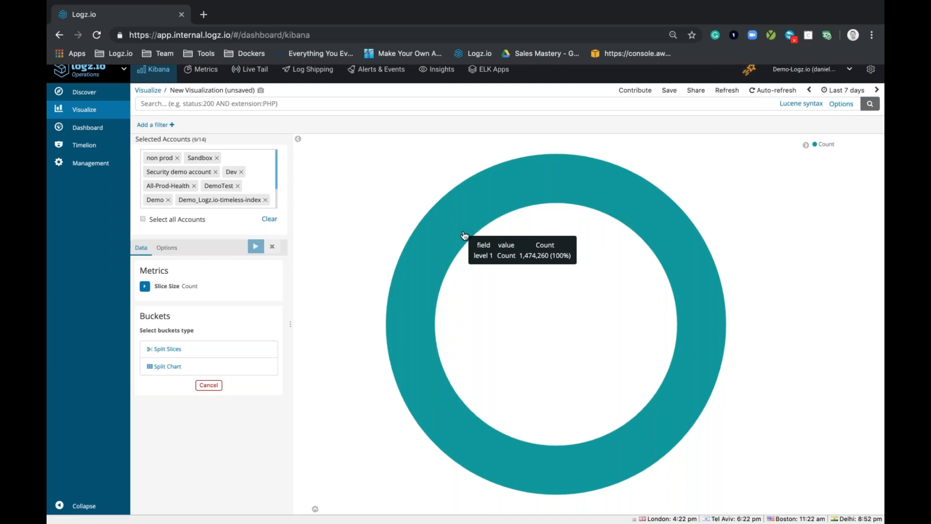
left_click(176, 349)
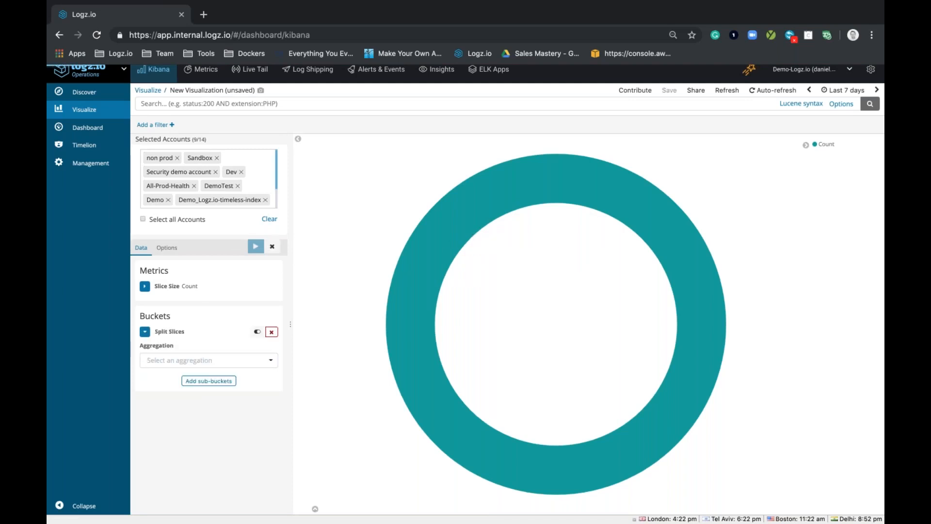
left_click(181, 361)
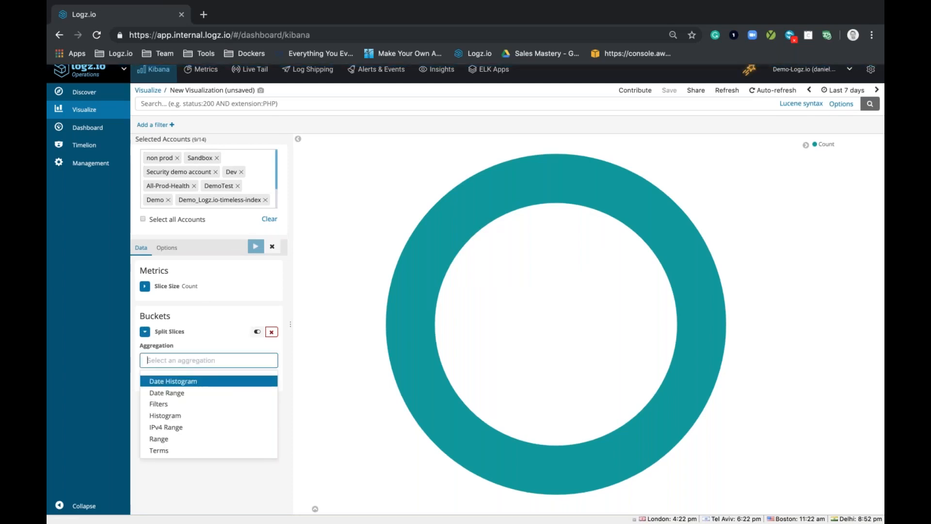
left_click(180, 451)
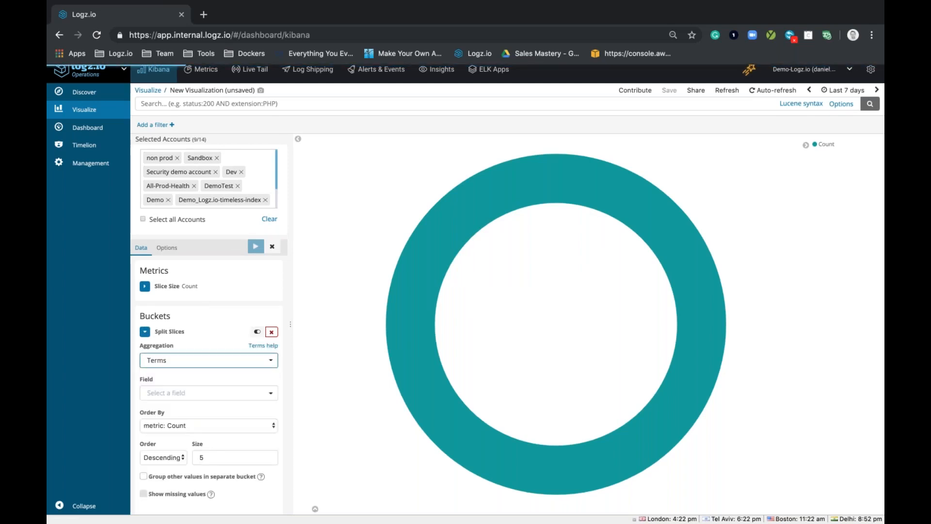
left_click(184, 393)
type("typ")
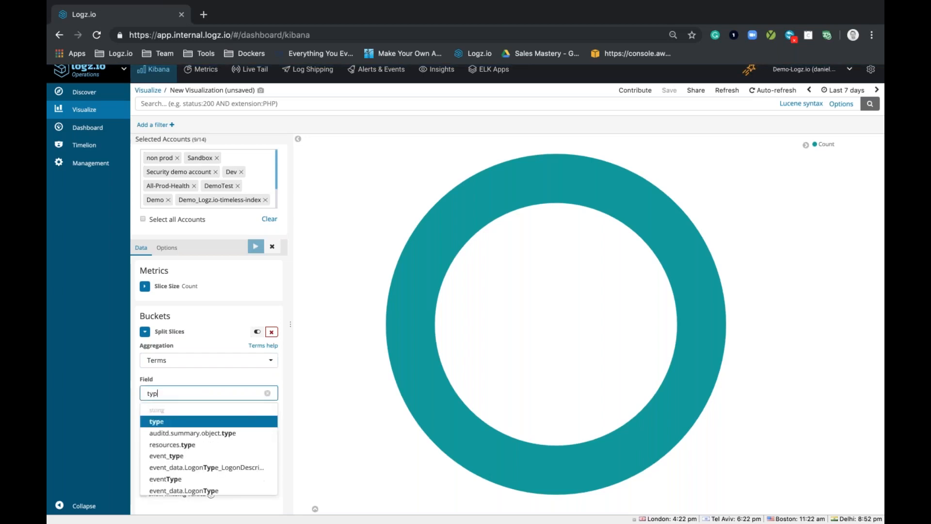
left_click(198, 420)
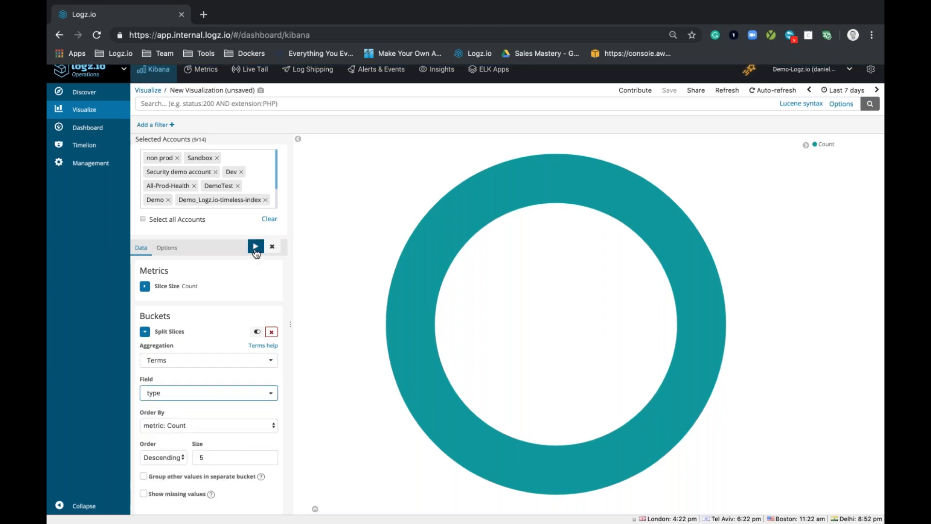
left_click(256, 247)
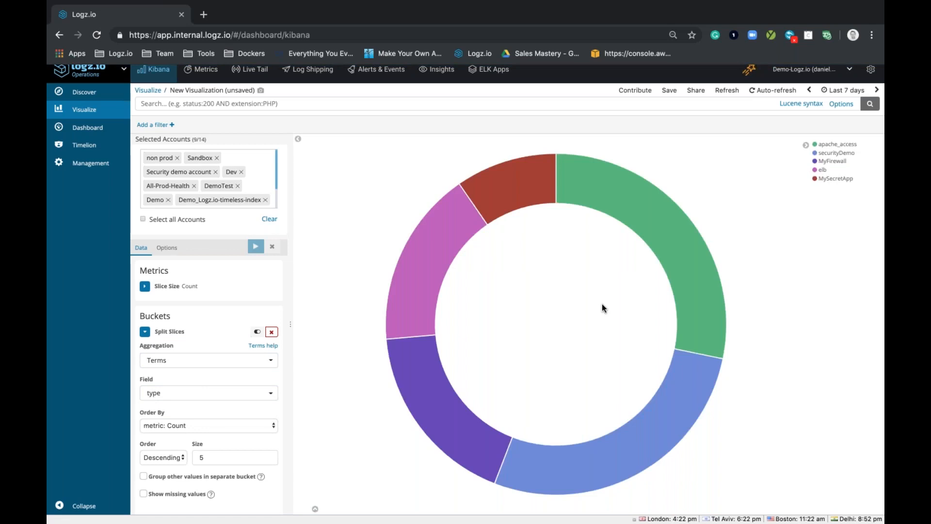
Step: Turn off the Donut setting and update the visualization as a full pie
mouse_move(689, 280)
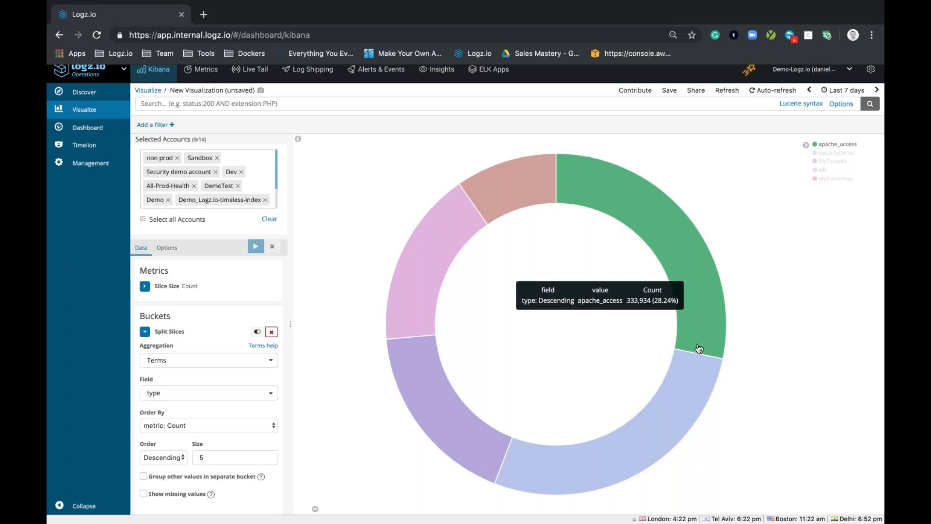
mouse_move(683, 414)
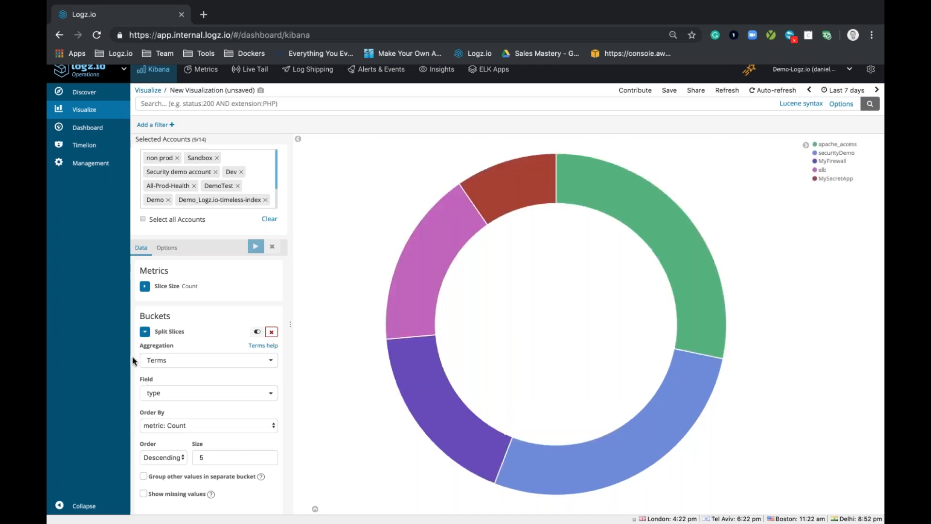
left_click(167, 249)
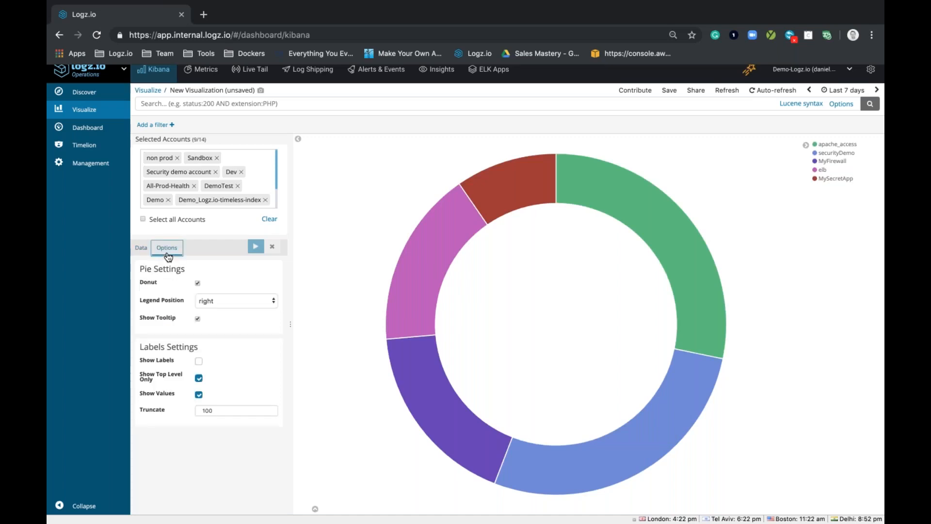
left_click(197, 284)
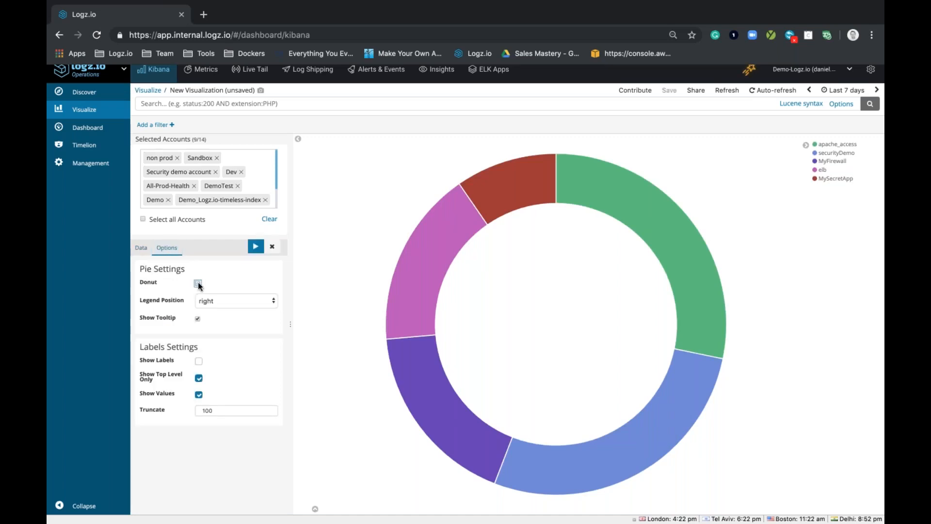
left_click(256, 247)
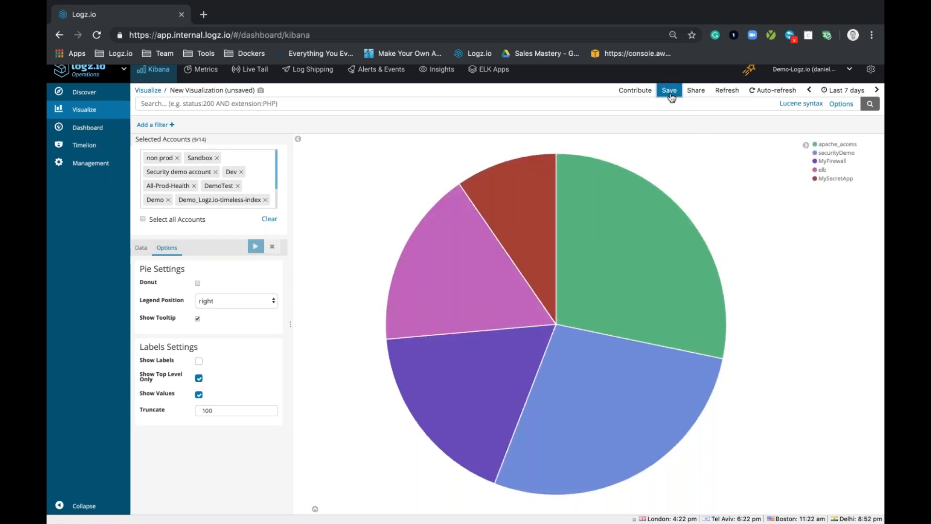
Step: Save the pie visualization as "June 12 - Webinar - Account Breakdown - Pie Chart"
left_click(669, 91)
type("j")
key("BackSpace")
type("ju")
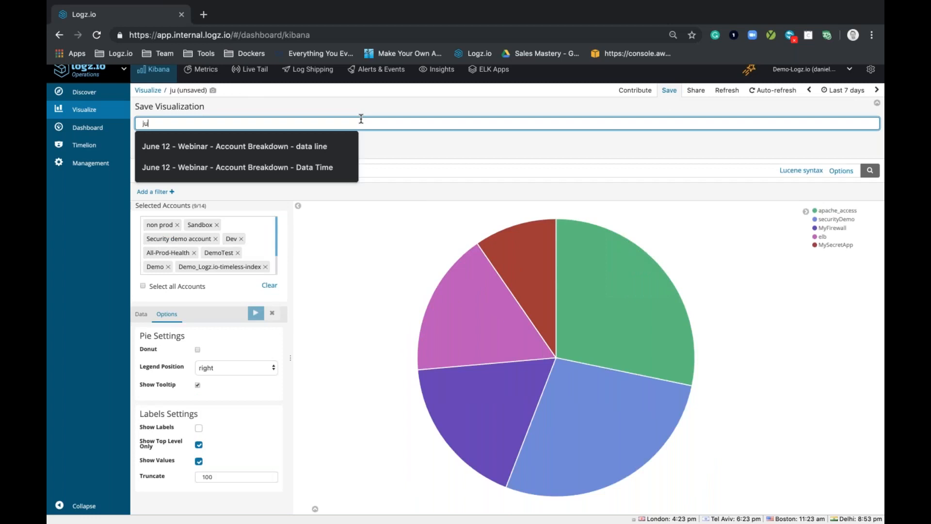
left_click(316, 160)
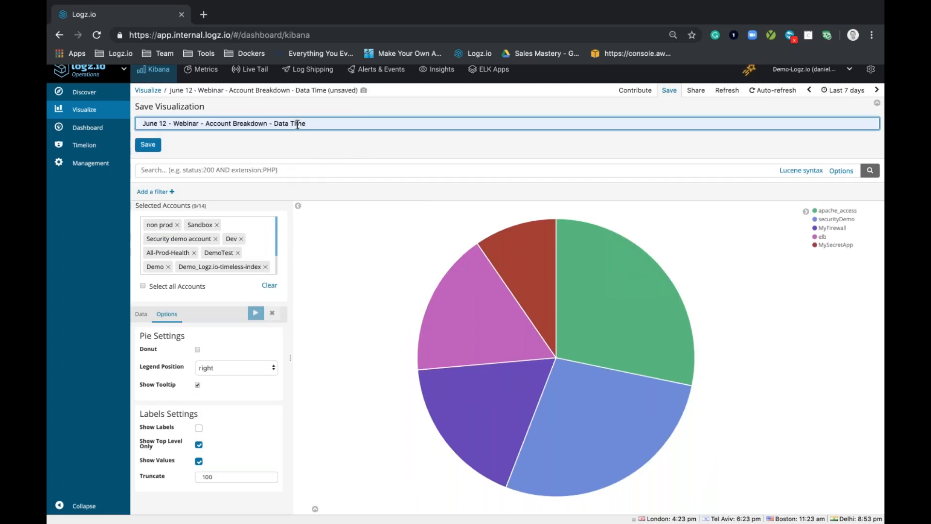
key("shift+Left")
key("shift+Left")
key("shift+Left")
key("shift+Left")
key("shift+Left")
key("shift+Left")
key("shift+Left")
key("shift+Left")
key("shift+Left")
key("BackSpace")
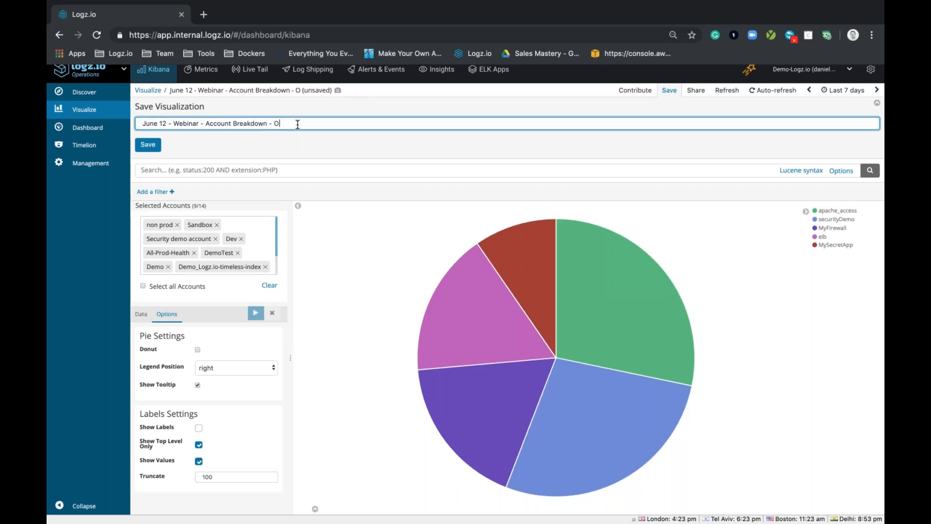
type("Pie Chart")
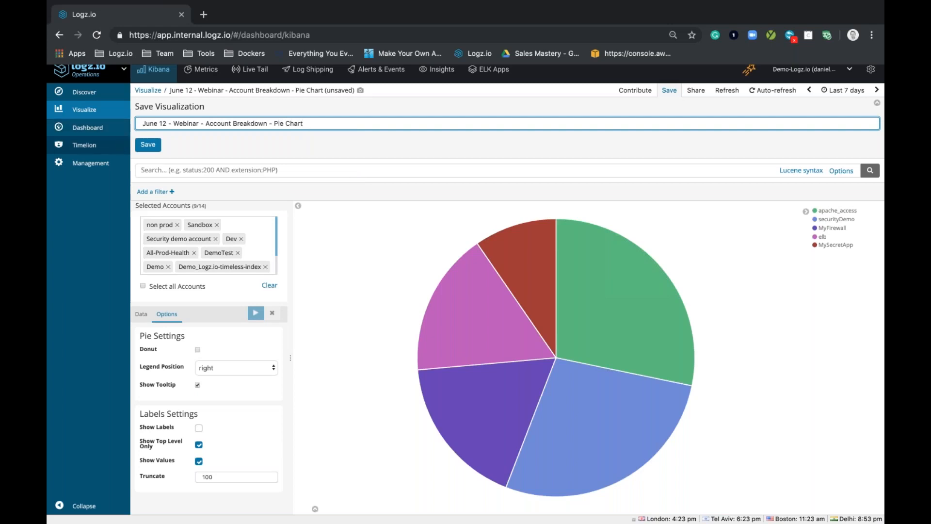
left_click(154, 150)
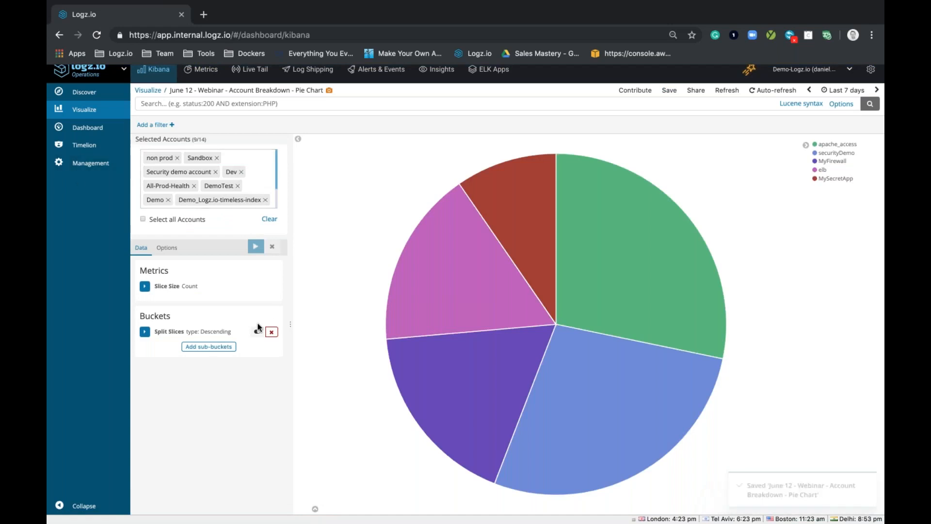
Step: Create a new Area visualization based on the [logzioCustomerIndex]YYMMDD index
left_click(93, 116)
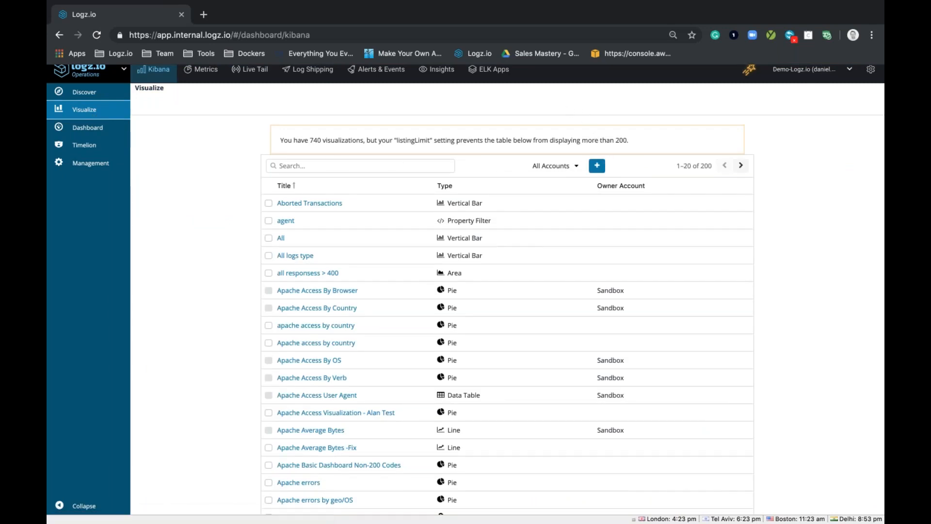
left_click(597, 166)
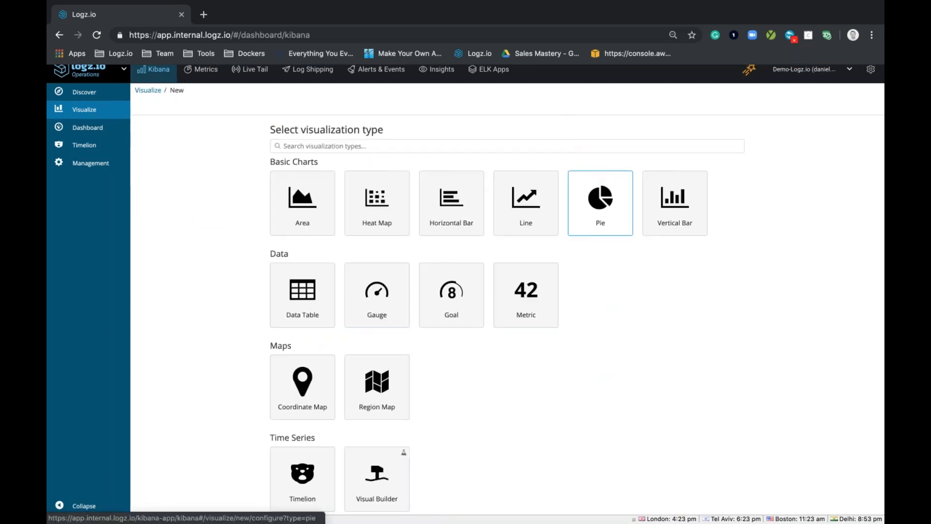
left_click(293, 218)
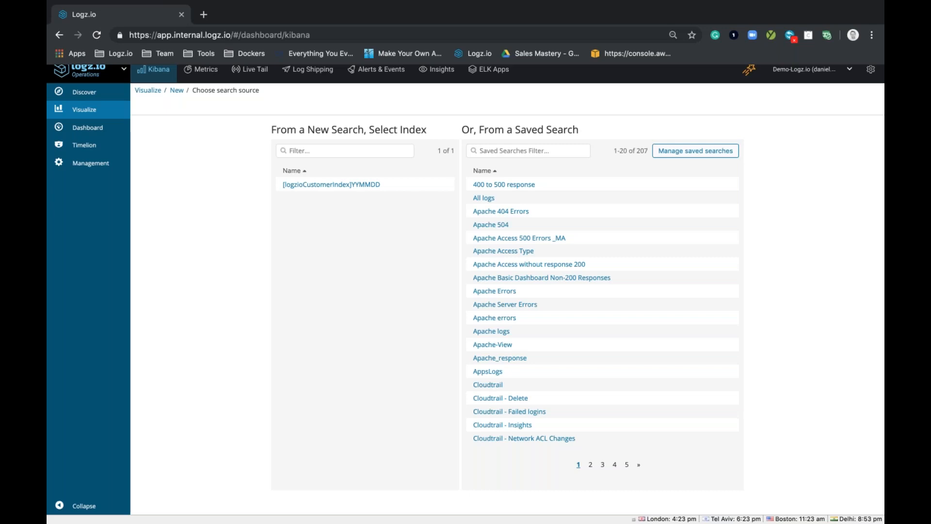
left_click(362, 189)
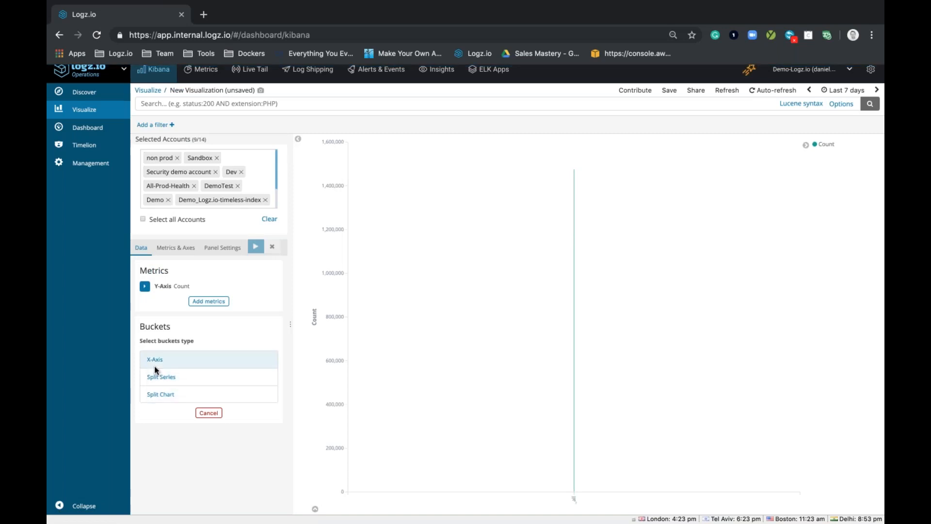
mouse_move(573, 172)
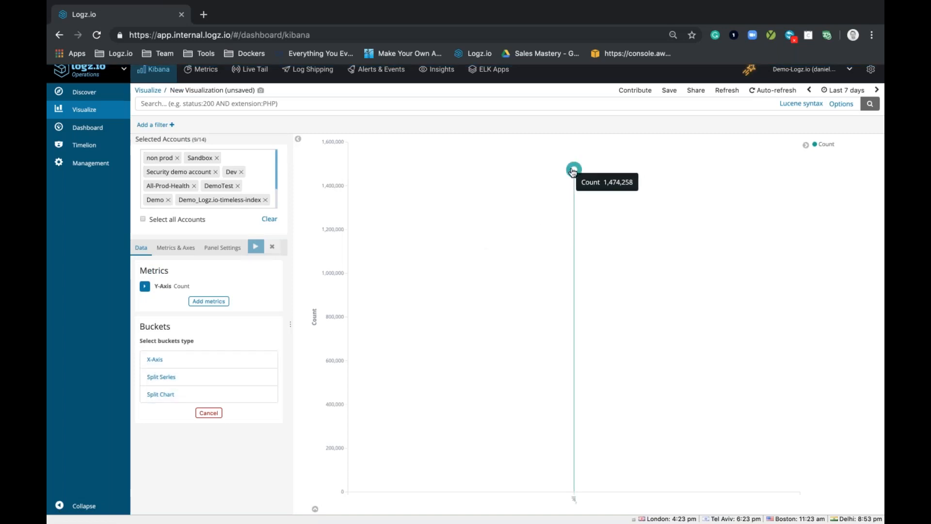
left_click(154, 359)
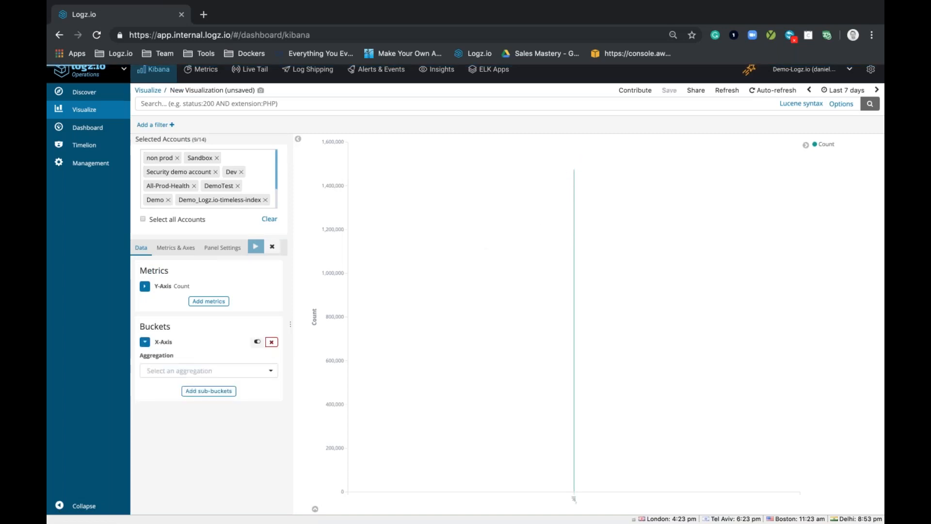
left_click(158, 371)
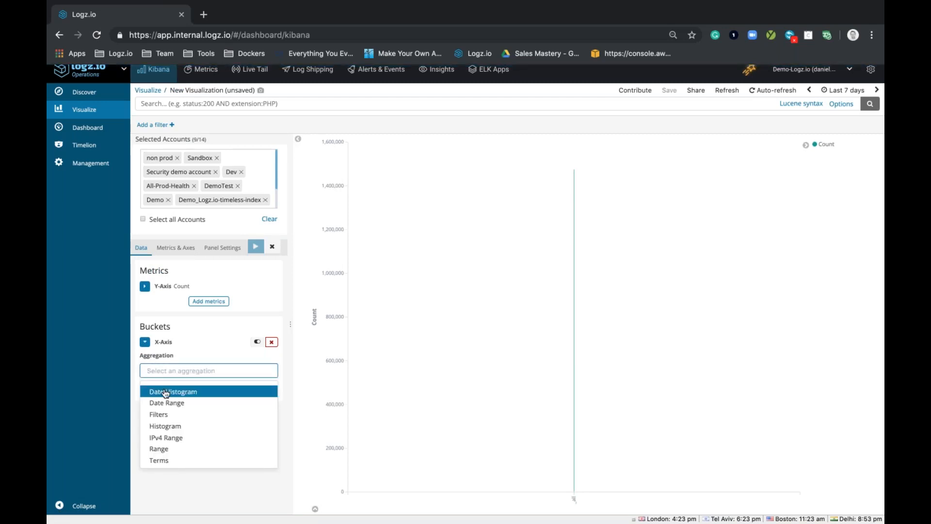
left_click(160, 386)
left_click(255, 246)
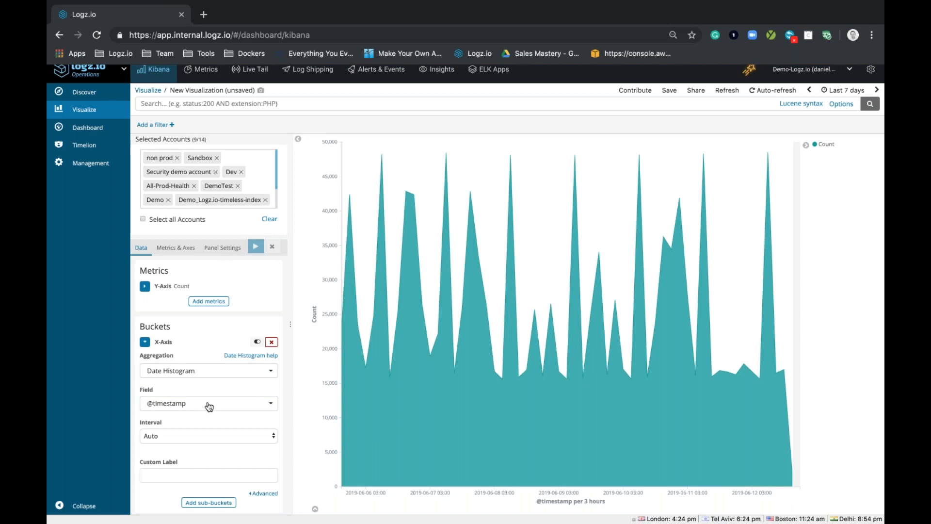
Step: Add a Split Series sub-bucket with a Terms sub aggregation to the area chart
scroll(209, 407, "down", 1)
left_click(220, 495)
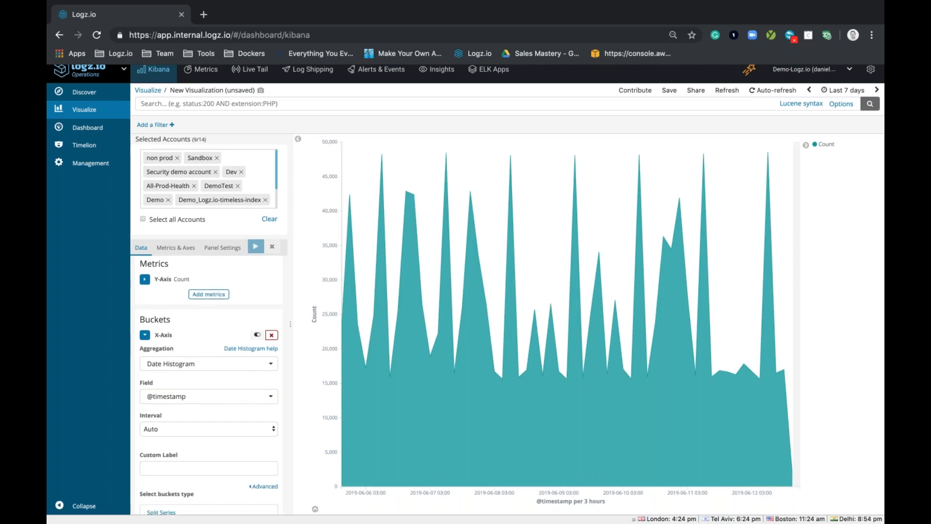
scroll(171, 464, "down", 3)
left_click(170, 464)
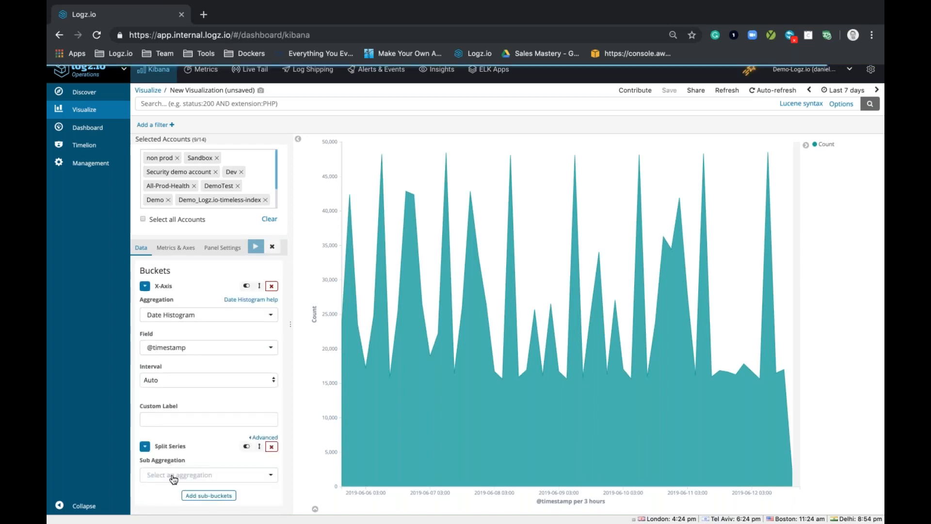
left_click(175, 475)
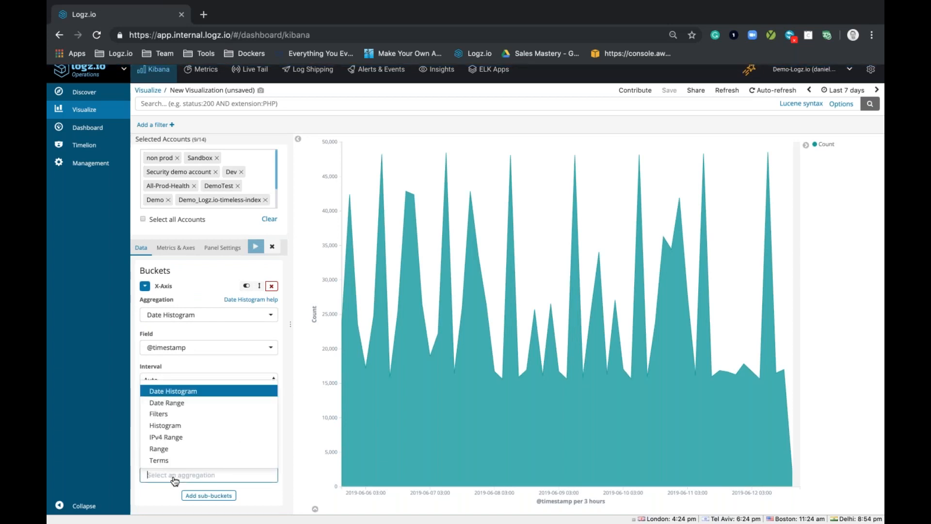
left_click(175, 460)
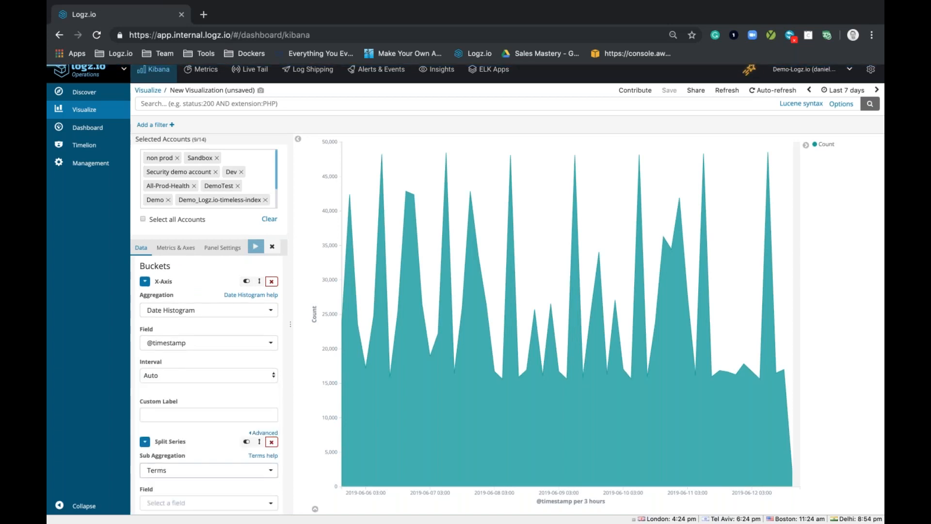
Step: Set the split series field to type and update the area chart
scroll(174, 494, "down", 1)
left_click(175, 493)
type("type")
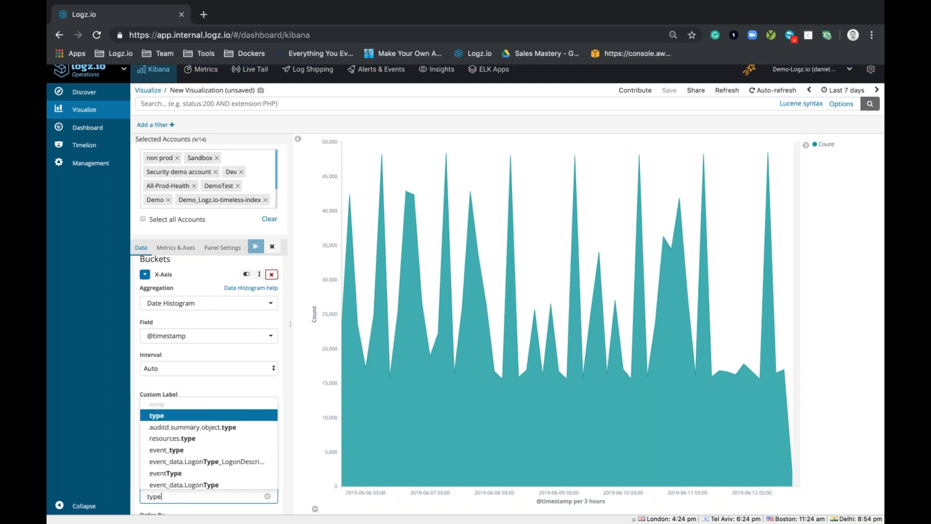
left_click(179, 416)
left_click(255, 245)
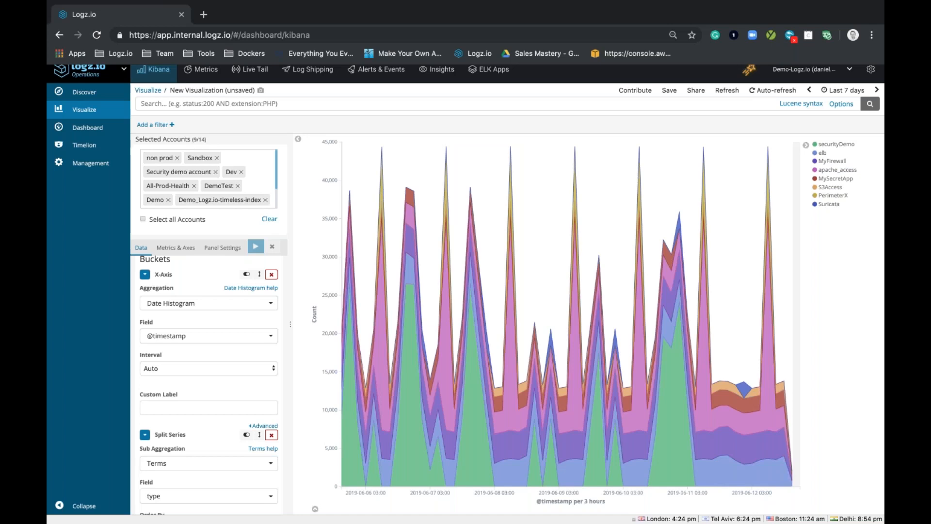
Step: Save the area visualization as "June 12 - Webinar - Account Breakdown - Area Chart"
left_click(669, 90)
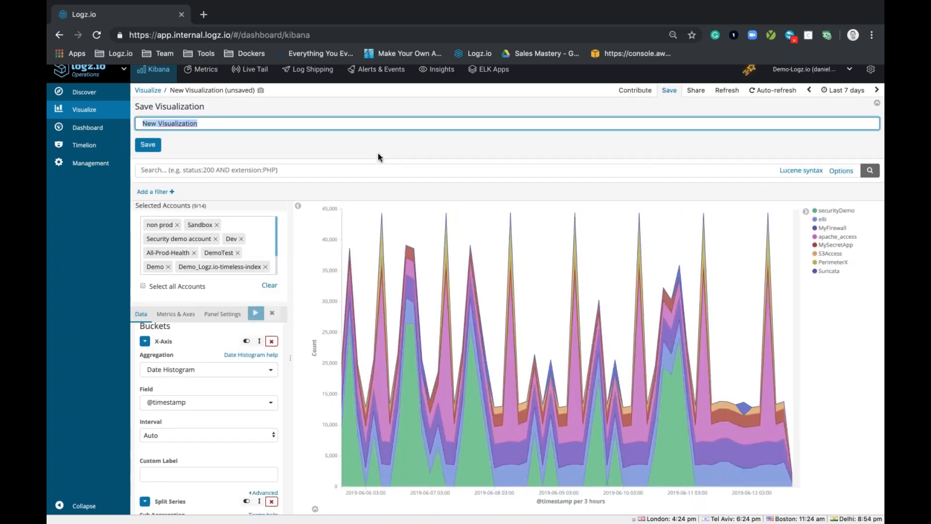
key("BackSpace")
key("Down")
key("Down")
key("Return")
double_click(281, 123)
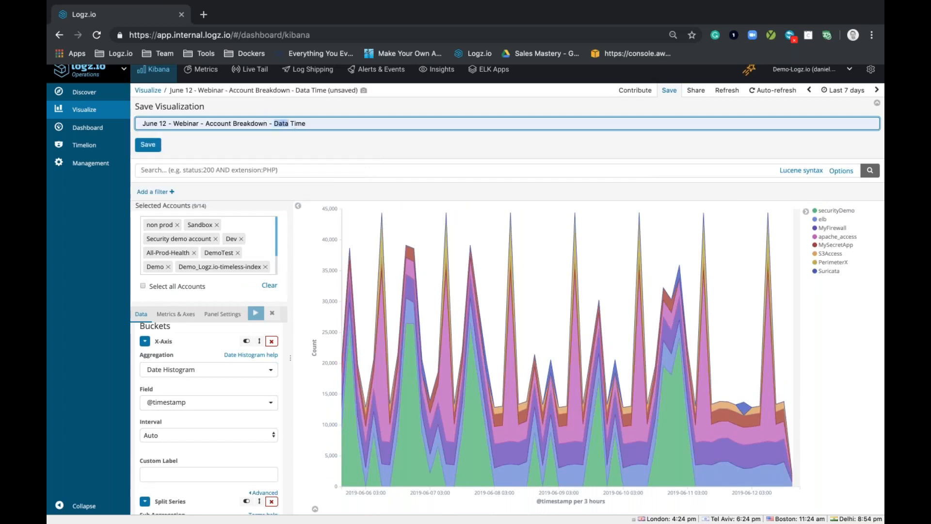
type("Area")
key("shift+Right")
type("Chart")
left_click(151, 150)
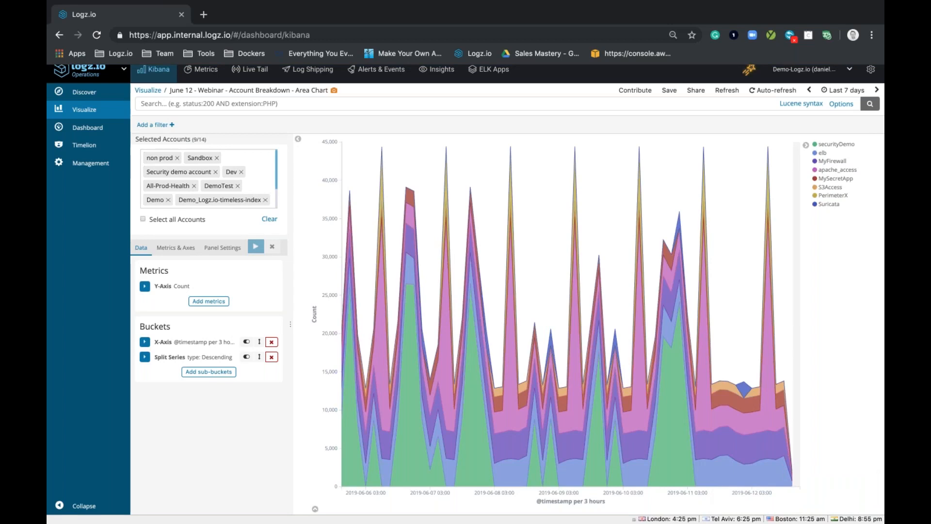
Step: Create a new dashboard and filter the visualizations available to add by "june"
left_click(83, 128)
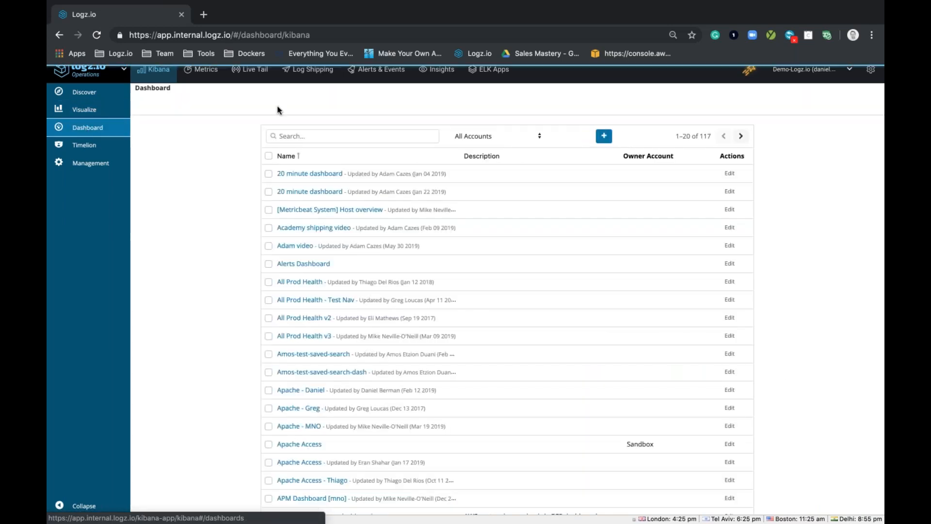
left_click(604, 137)
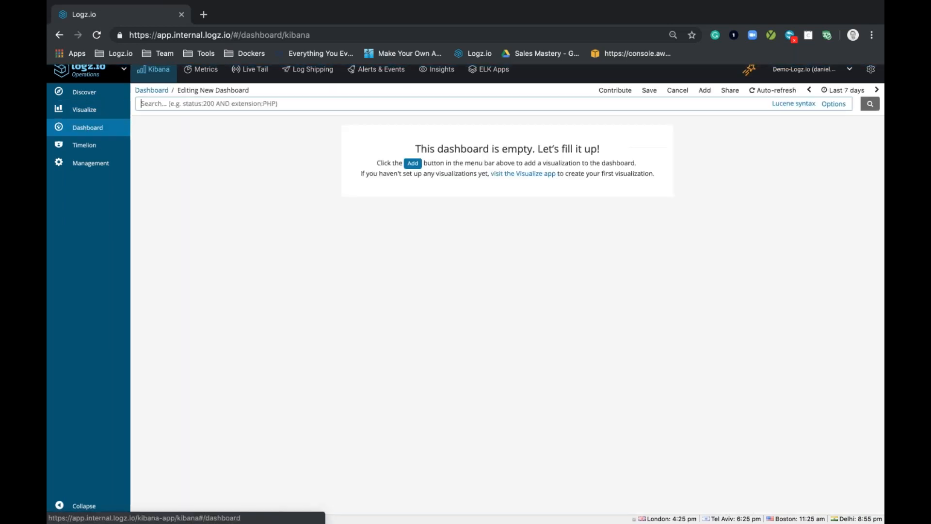
left_click(705, 91)
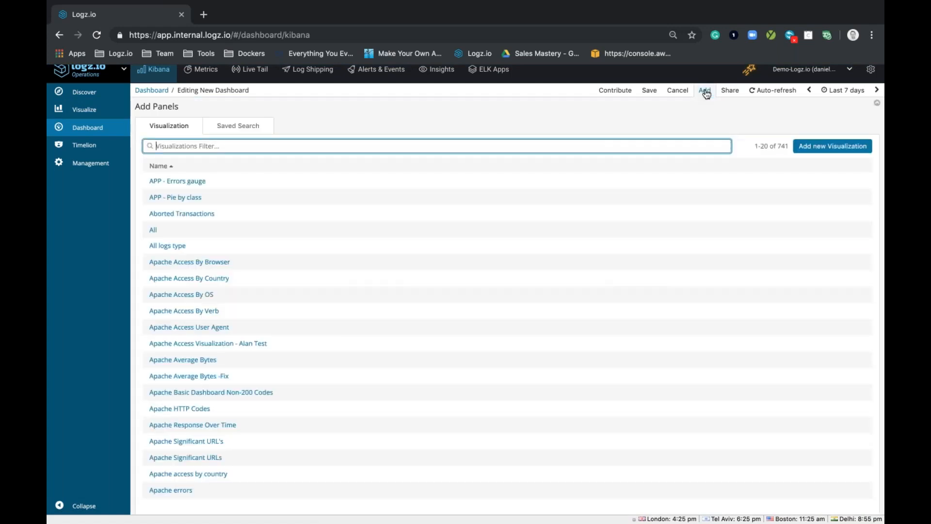
type("june")
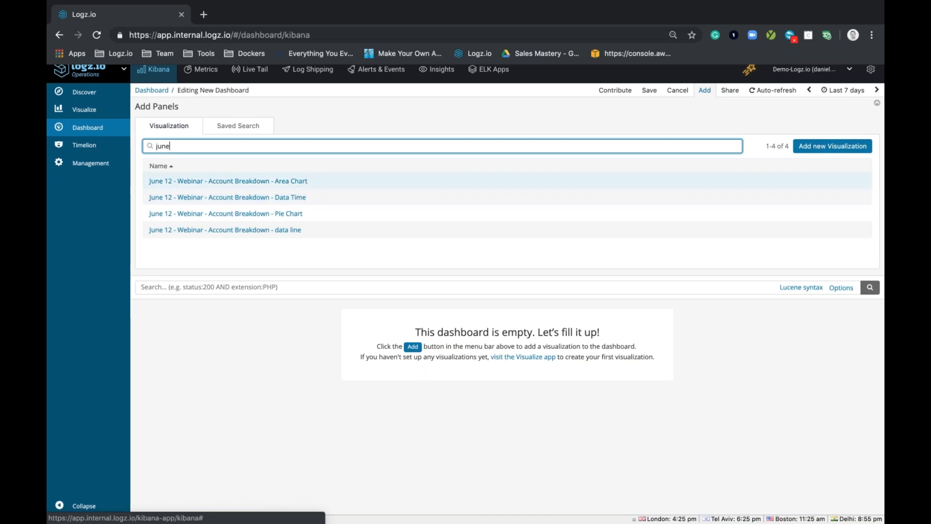
Step: Add the June 12 Account Breakdown data line, Data Time, Pie Chart and Area Chart visualizations to the dashboard
left_click(289, 232)
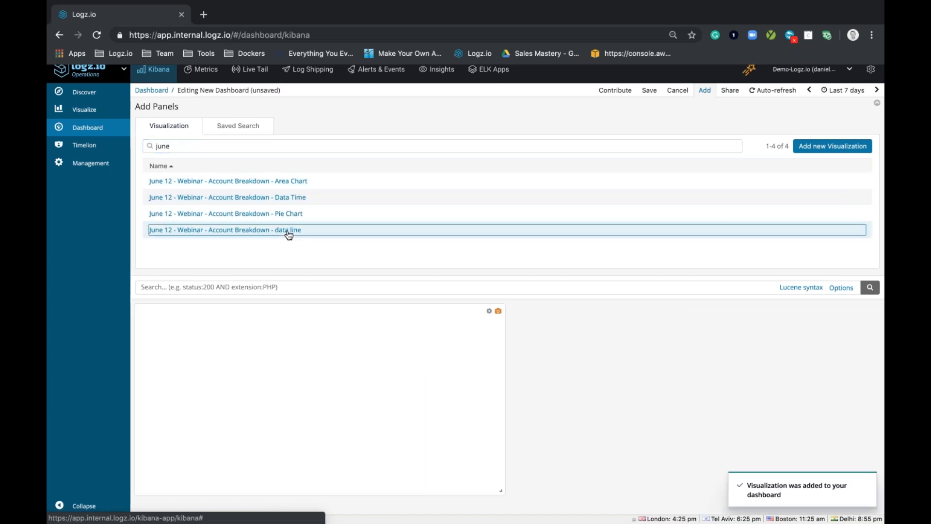
left_click(299, 198)
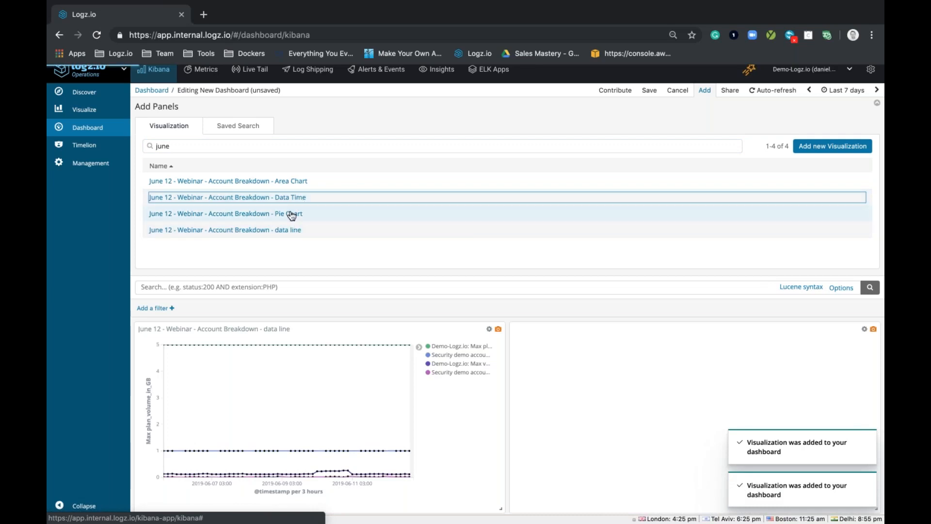
left_click(291, 214)
left_click(298, 183)
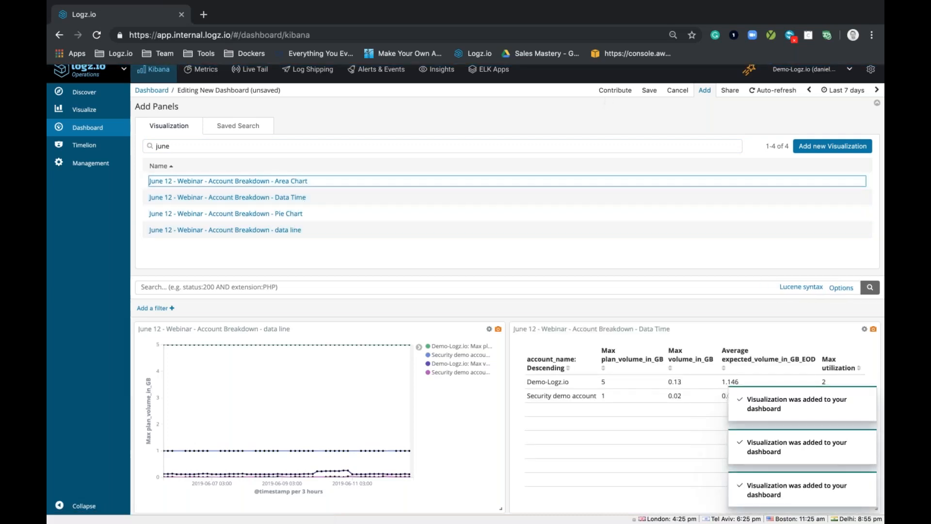
left_click(703, 91)
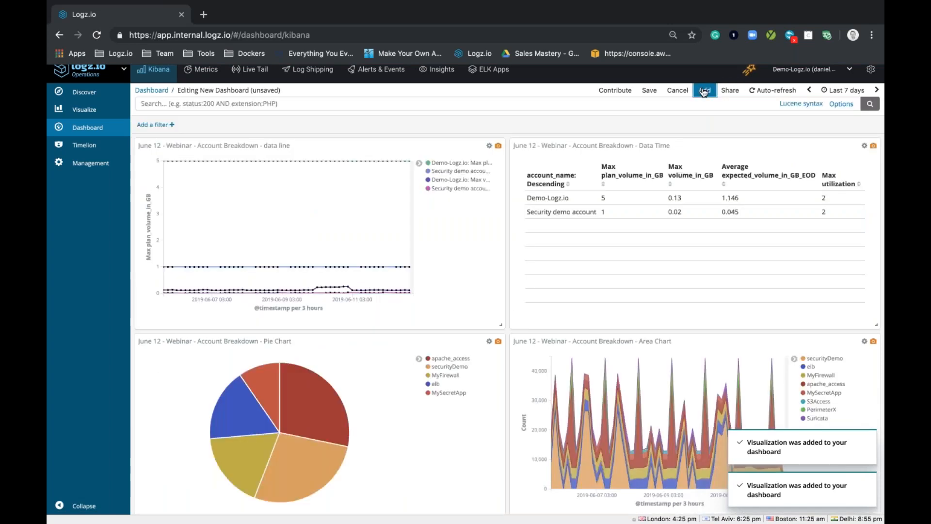
scroll(666, 220, "down", 2)
scroll(666, 220, "up", 2)
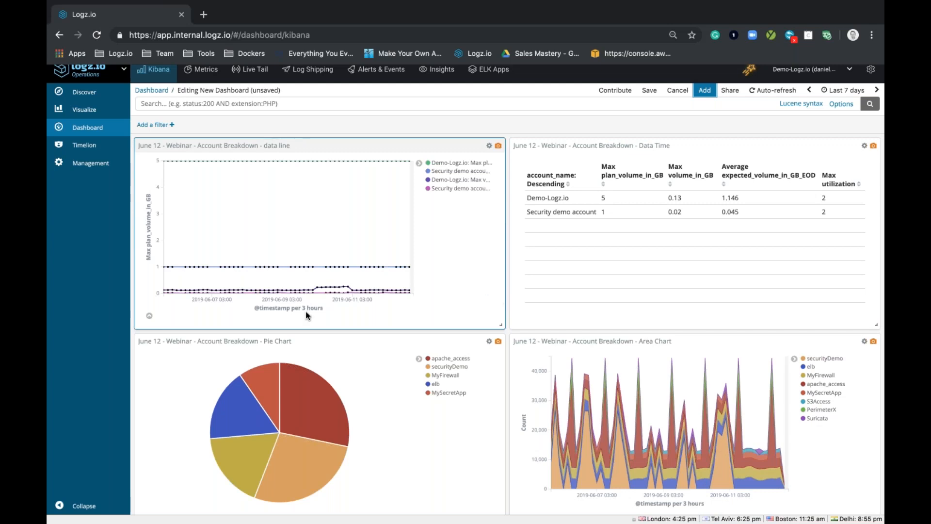
Step: Set the dashboard's auto-refresh interval to 5 minutes
mouse_move(346, 267)
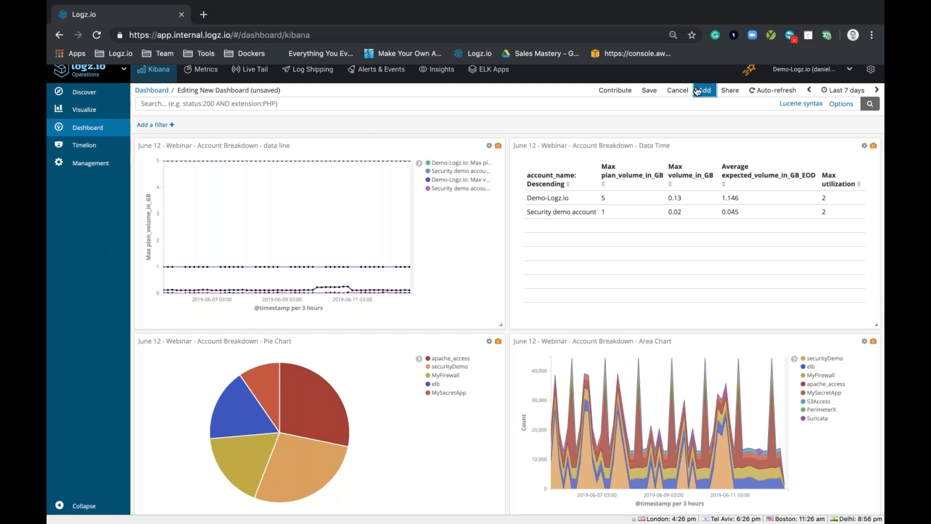
left_click(778, 90)
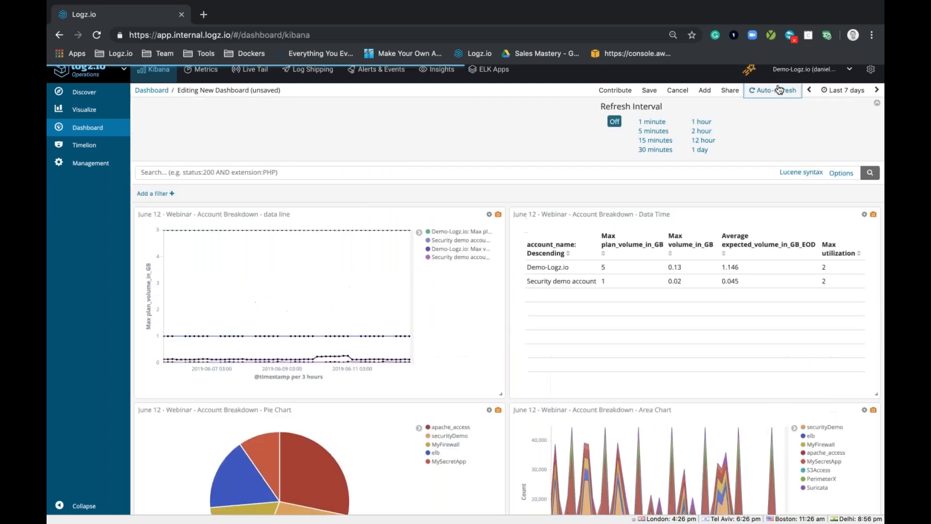
left_click(653, 131)
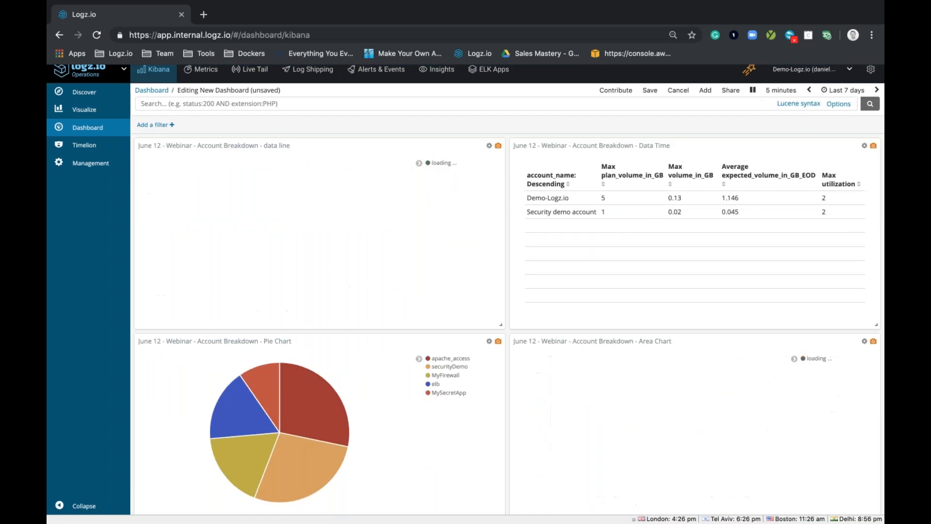
Step: Save the dashboard as "June 12 Dashboard" with the time range stored
left_click(650, 91)
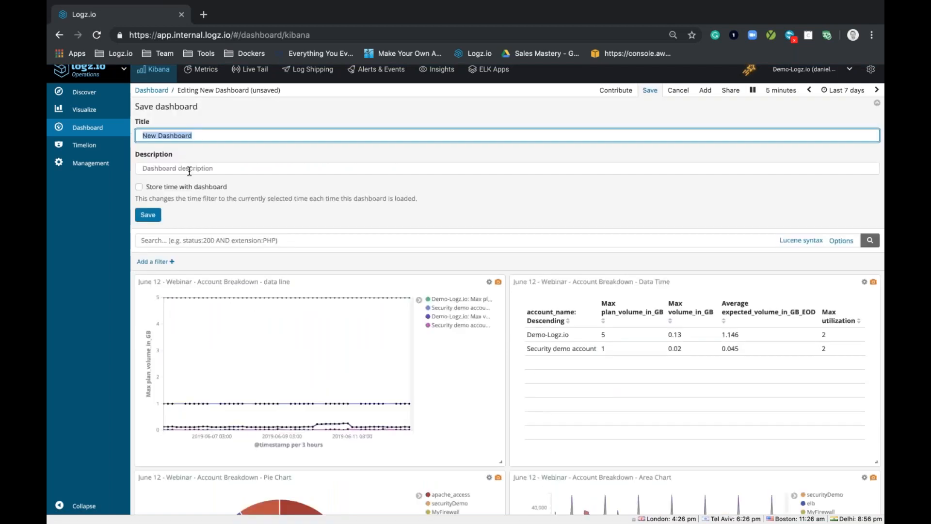
type("June 12 Dashboard")
left_click(138, 186)
left_click(147, 214)
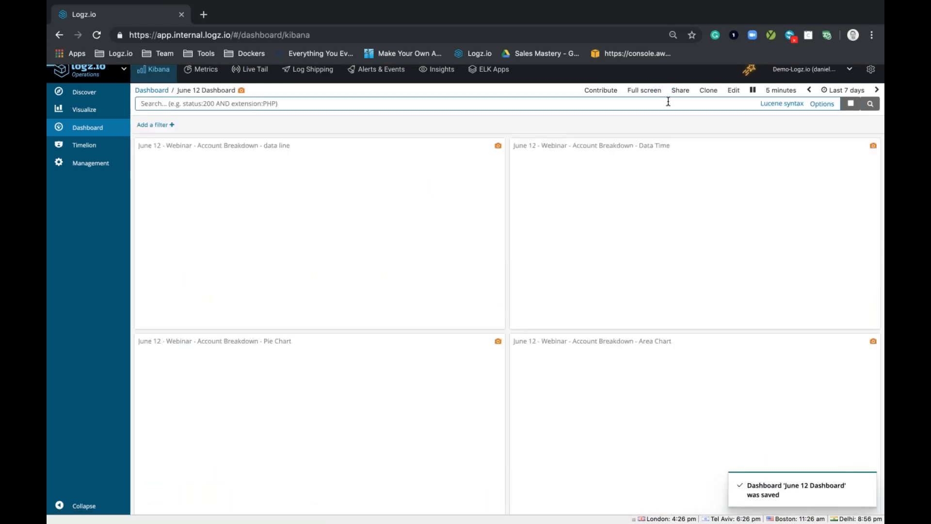
Step: Review the sharing links and embed options for the saved dashboard, and close them
left_click(680, 92)
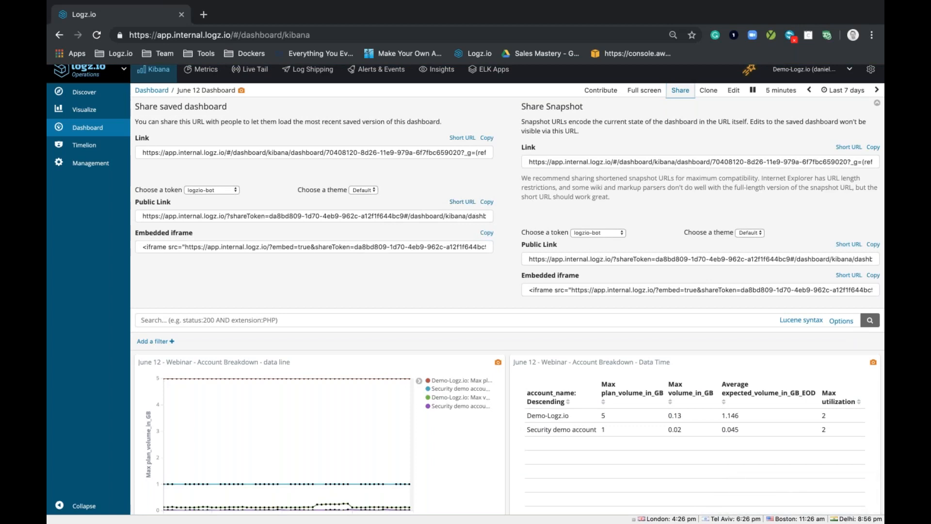
left_click(682, 94)
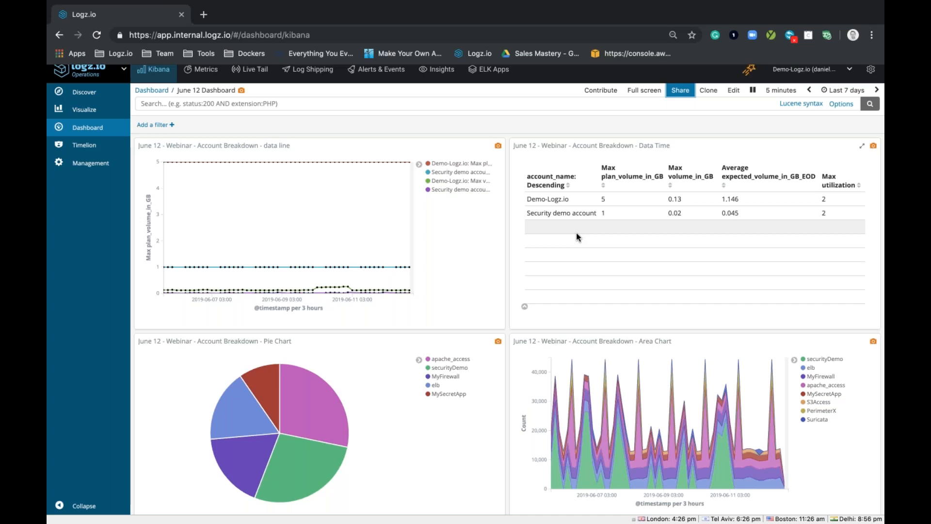
Step: Search ELK Apps for "utiliz" to find account utilization dashboards, and return to Kibana
scroll(576, 232, "up", 1)
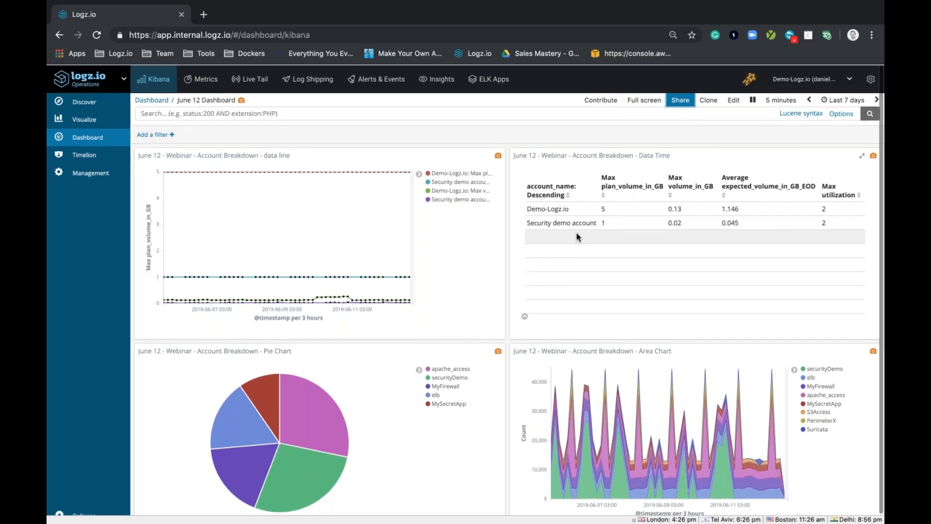
left_click(492, 86)
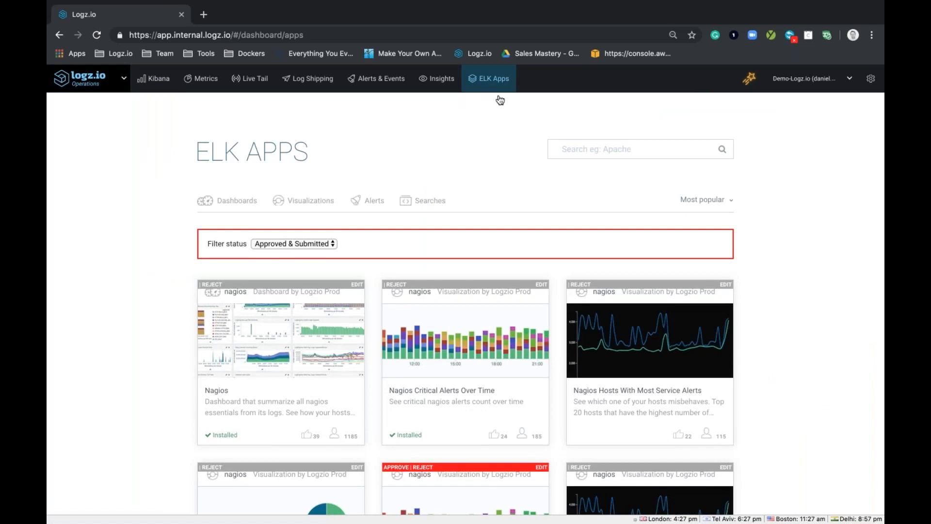
left_click(581, 148)
type("utiliz")
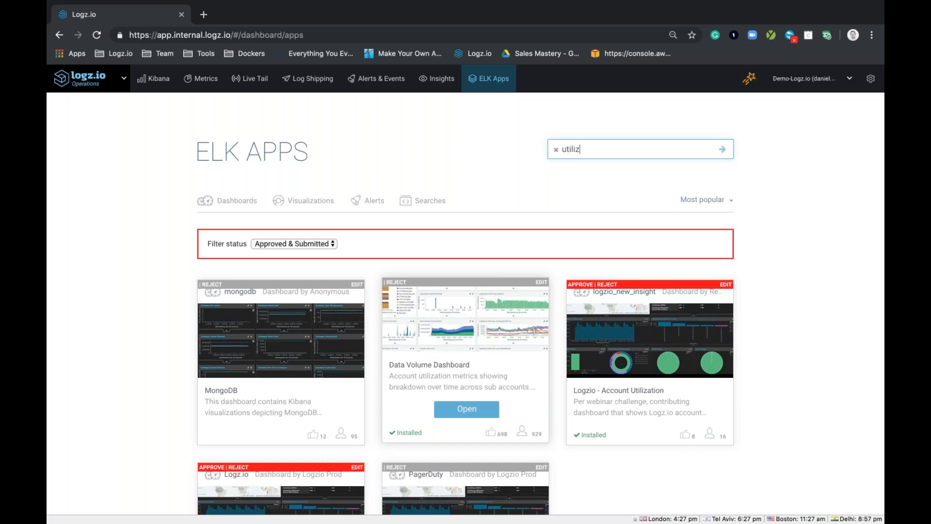
left_click(144, 80)
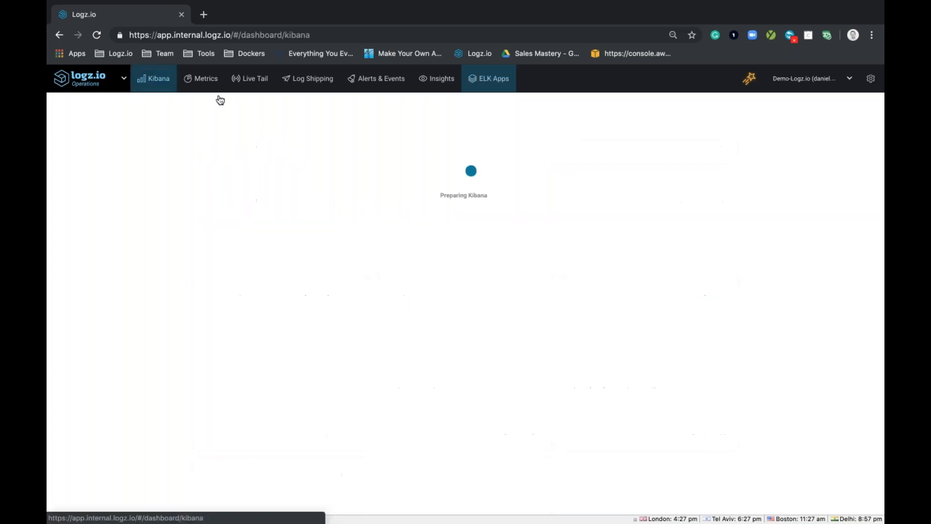